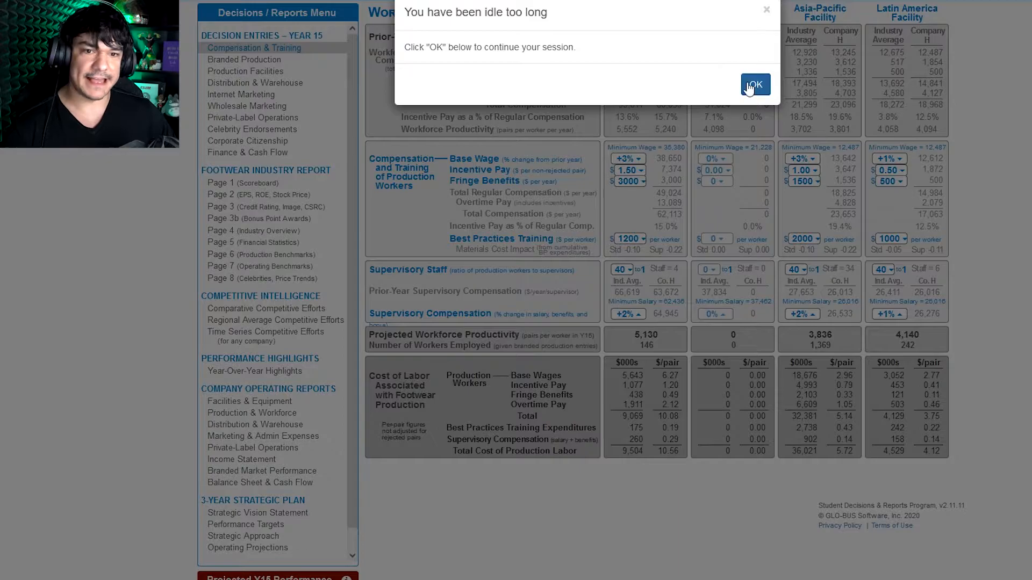
Step: Resume the idle session and review the North America supervisory staff ratio options, base wage and supervisory compensation entries
click(754, 85)
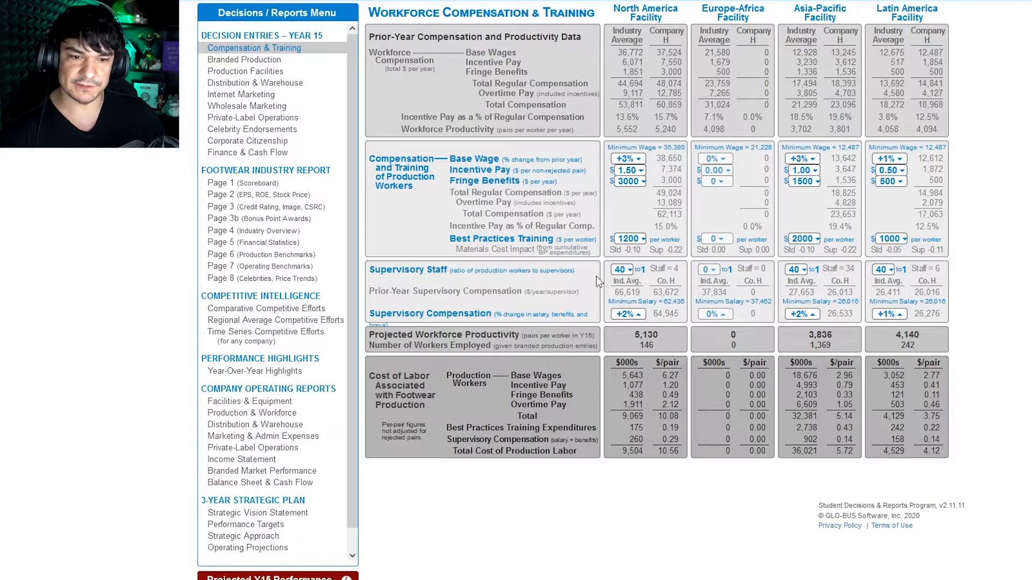
click(624, 269)
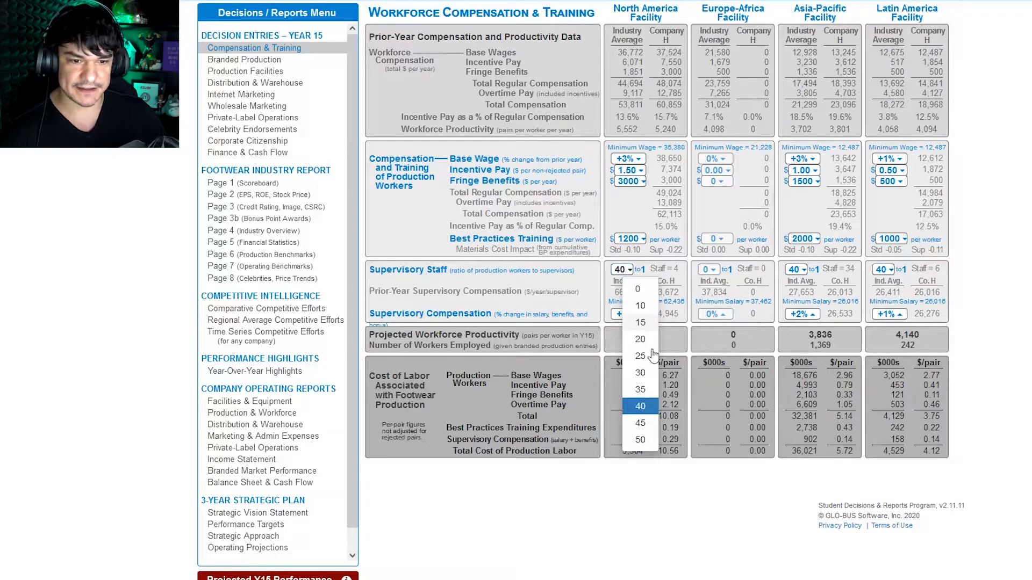
click(574, 309)
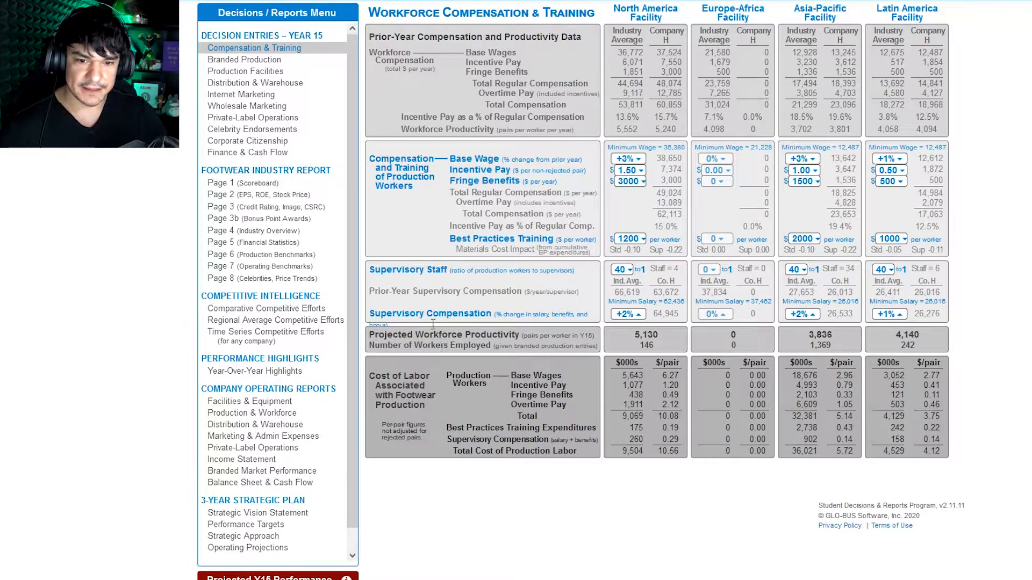
drag(495, 161, 450, 161)
click(474, 307)
drag(469, 317, 501, 320)
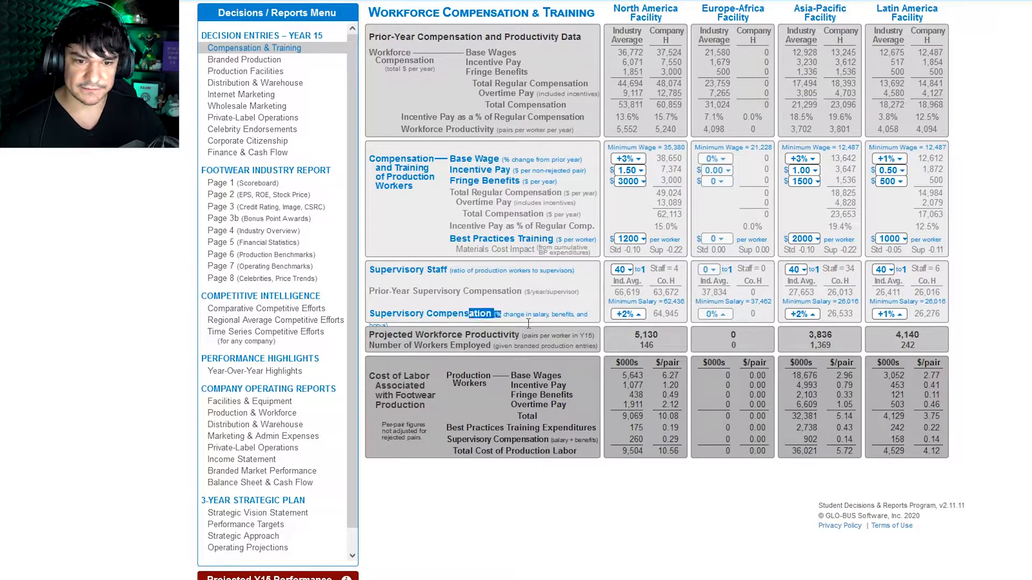
click(538, 320)
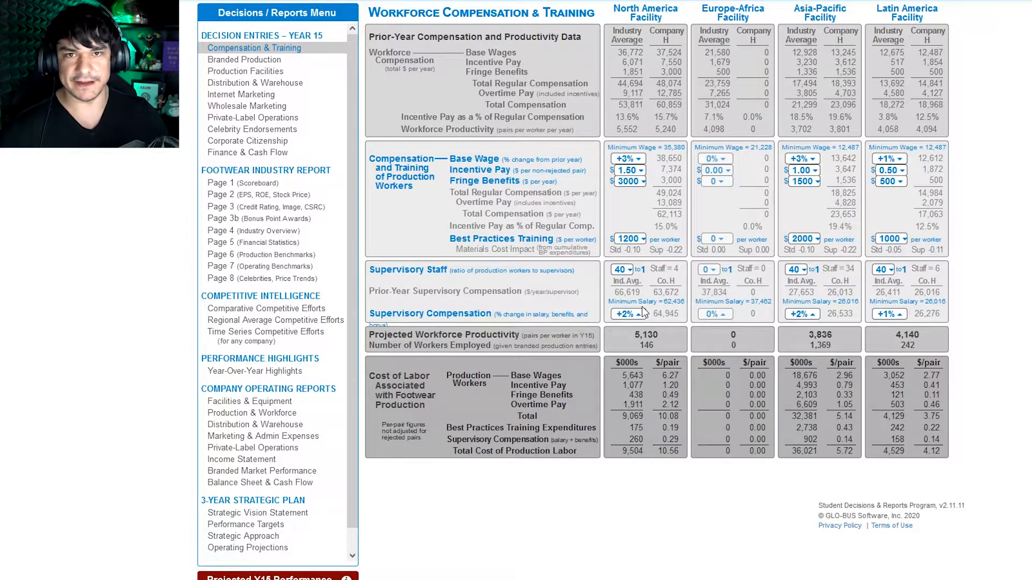
Step: Examine the branded production specs: projected S/Q rating, superior materials, styling/features, quality program and North America's model count options
click(298, 60)
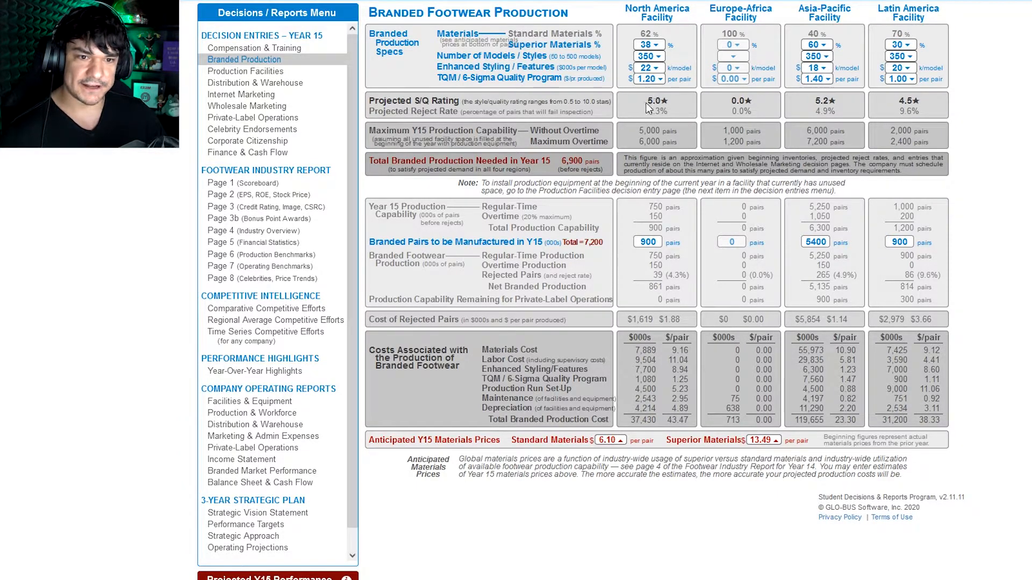
drag(646, 101, 673, 103)
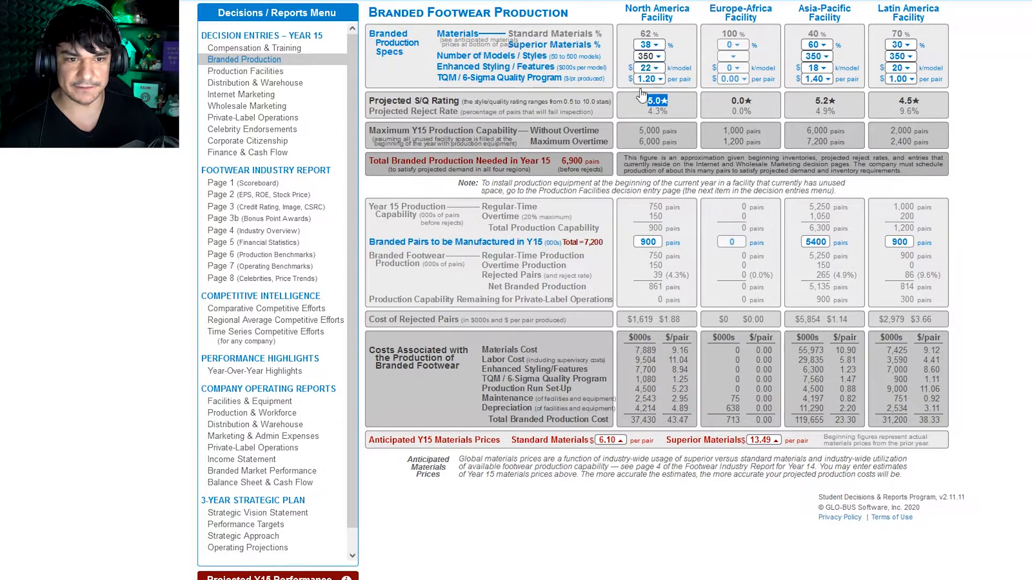
mouse_move(652, 107)
mouse_down()
mouse_move(672, 107)
mouse_move(651, 107)
mouse_up()
click(642, 110)
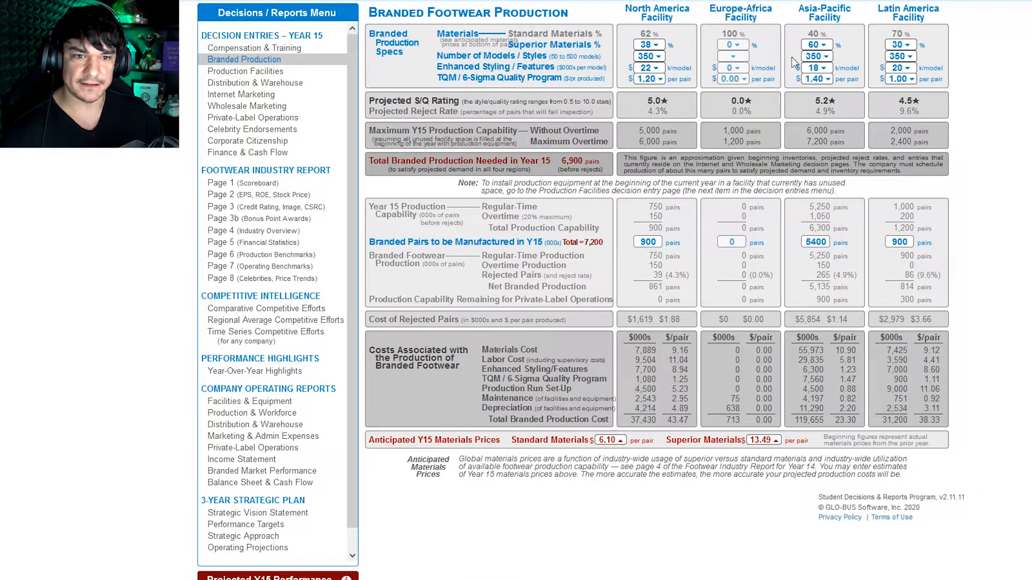
drag(510, 46, 562, 47)
drag(473, 66, 524, 71)
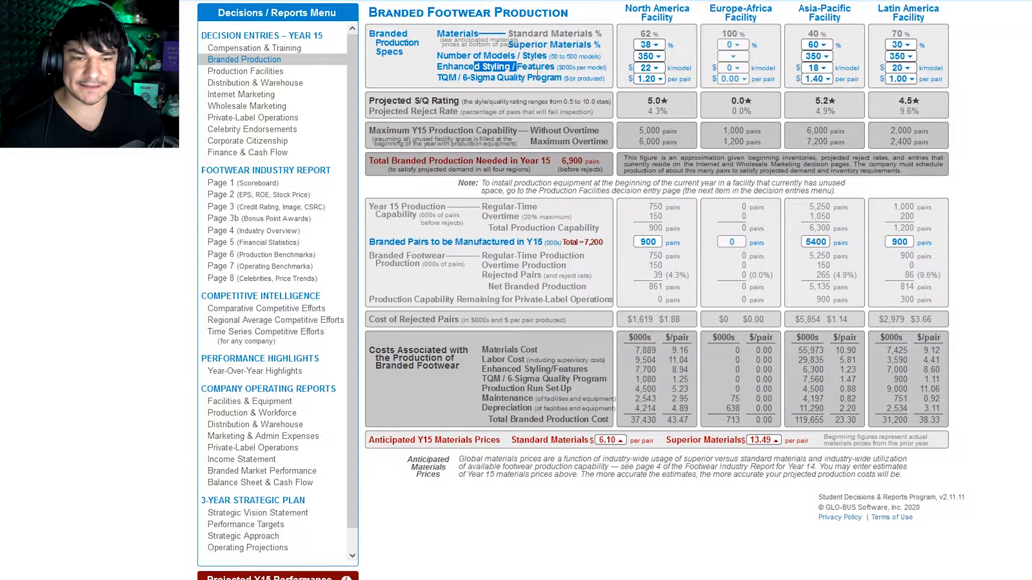
click(538, 72)
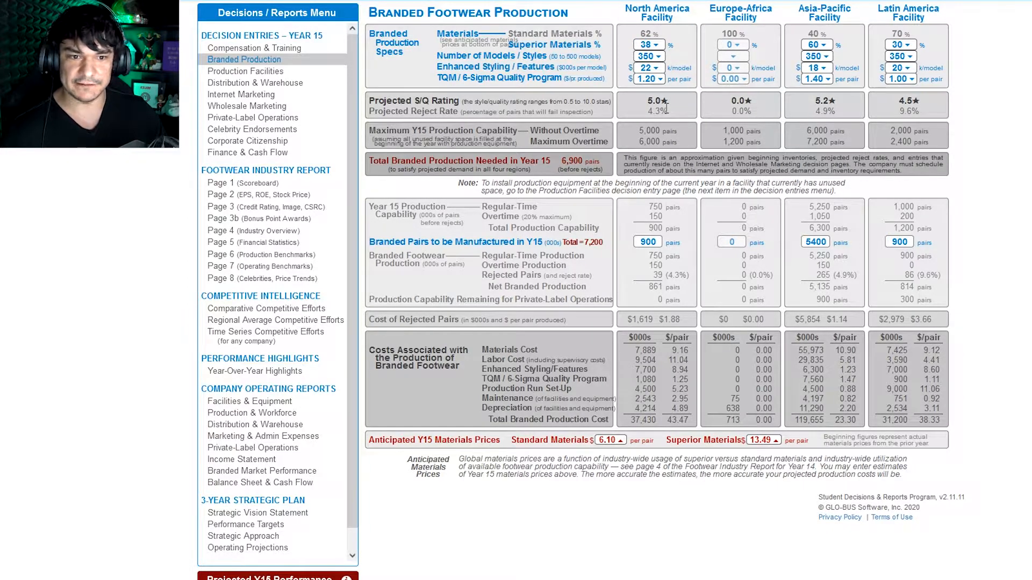
drag(655, 104, 648, 102)
click(524, 78)
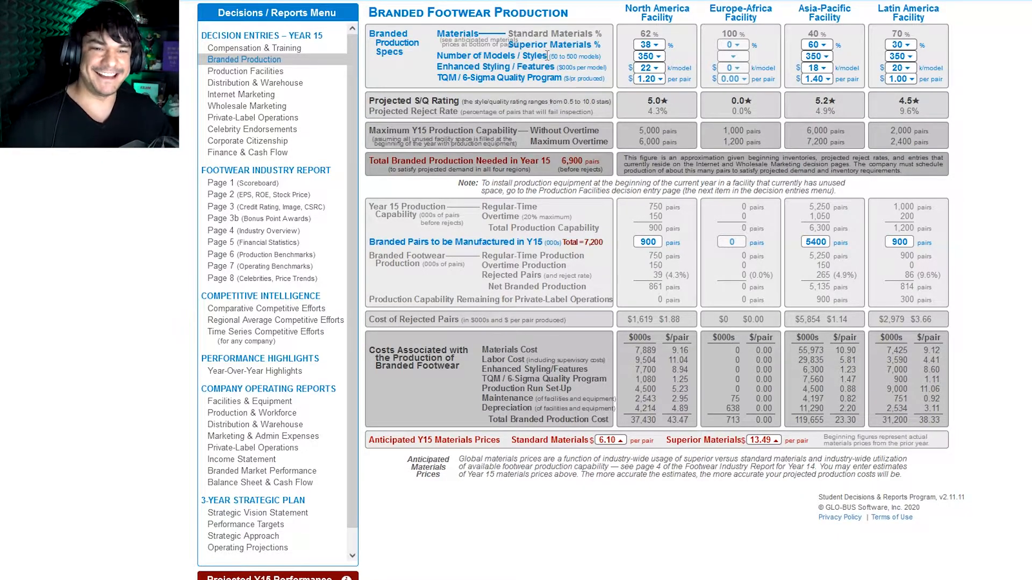
click(645, 56)
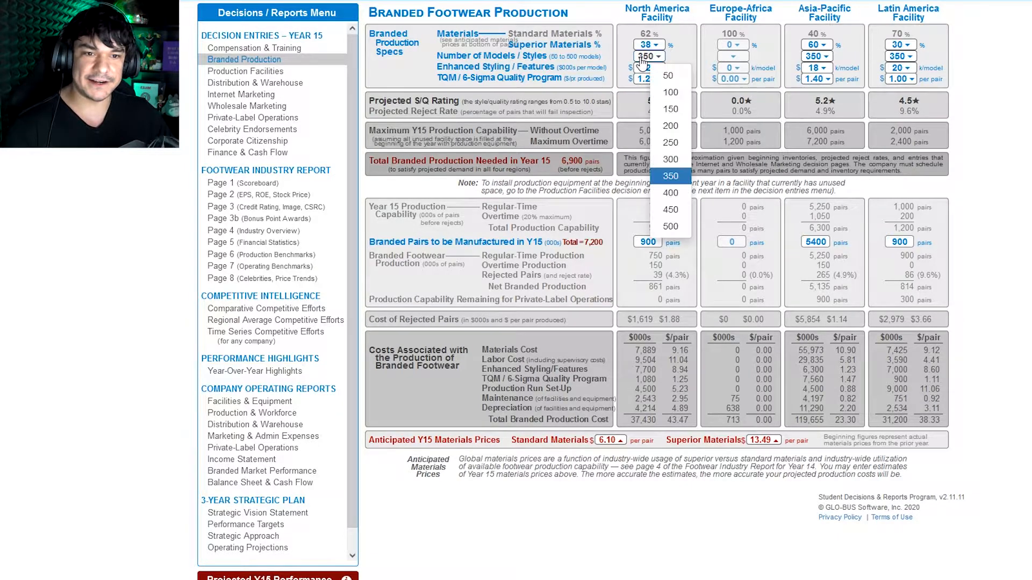
click(596, 126)
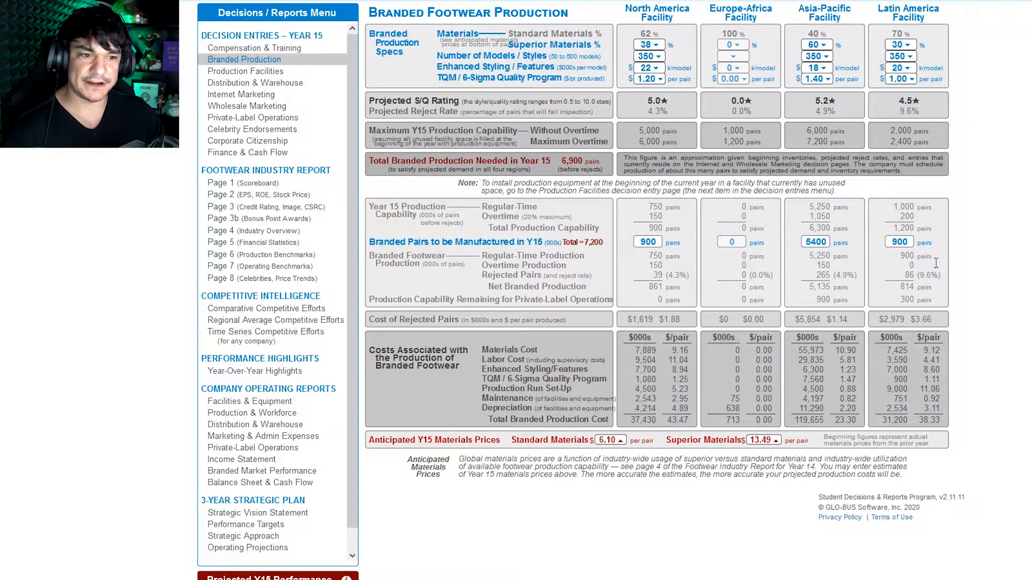
Step: Set the Latin America facility's branded pairs to be manufactured in Year 15 to 1200 thousand
double_click(894, 244)
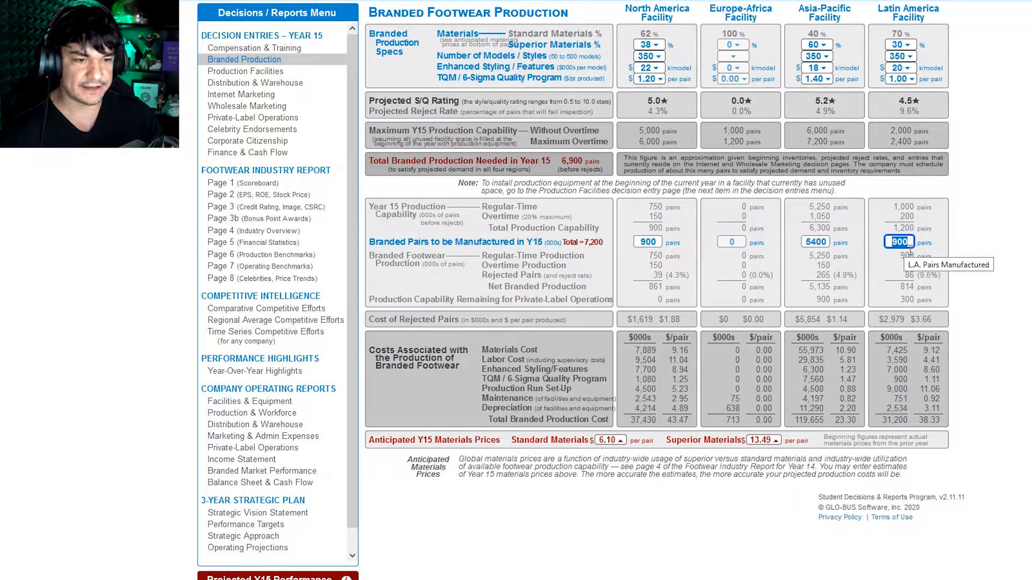
text(1200)
click(982, 231)
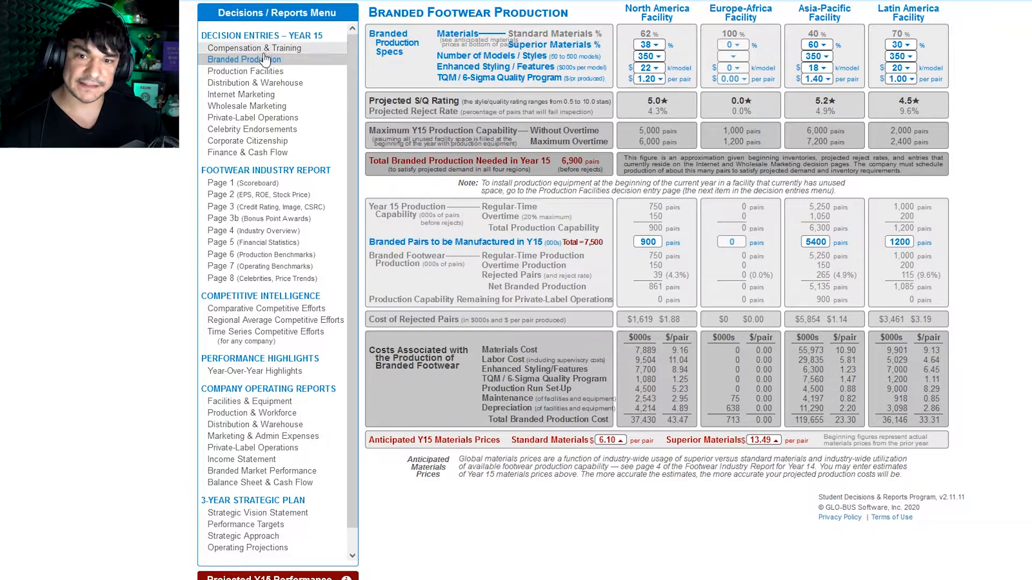
Step: In the production facilities decisions, purchase new production equipment for 250 thousand pairs at the North America facility
click(263, 72)
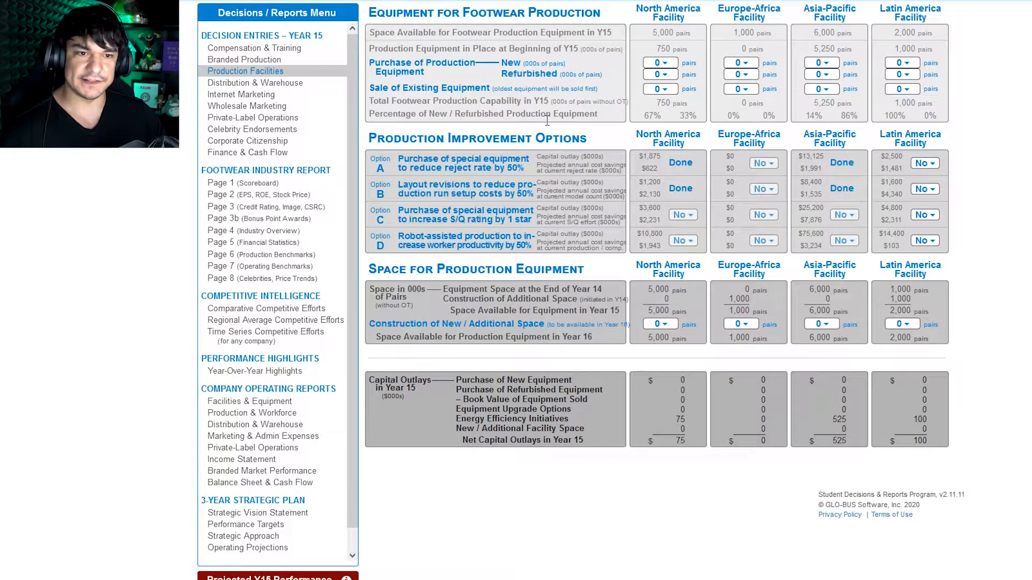
click(665, 64)
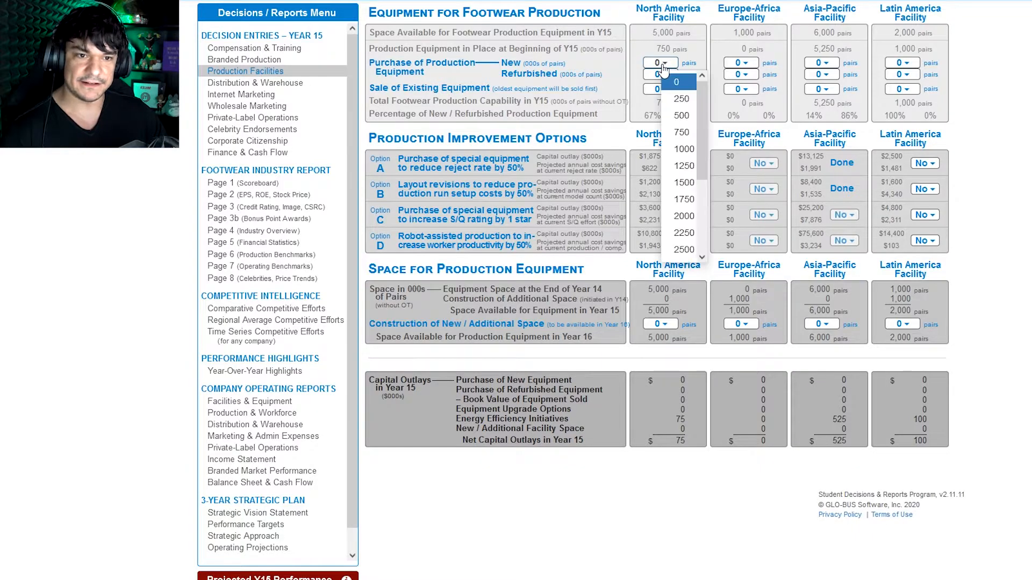
click(682, 100)
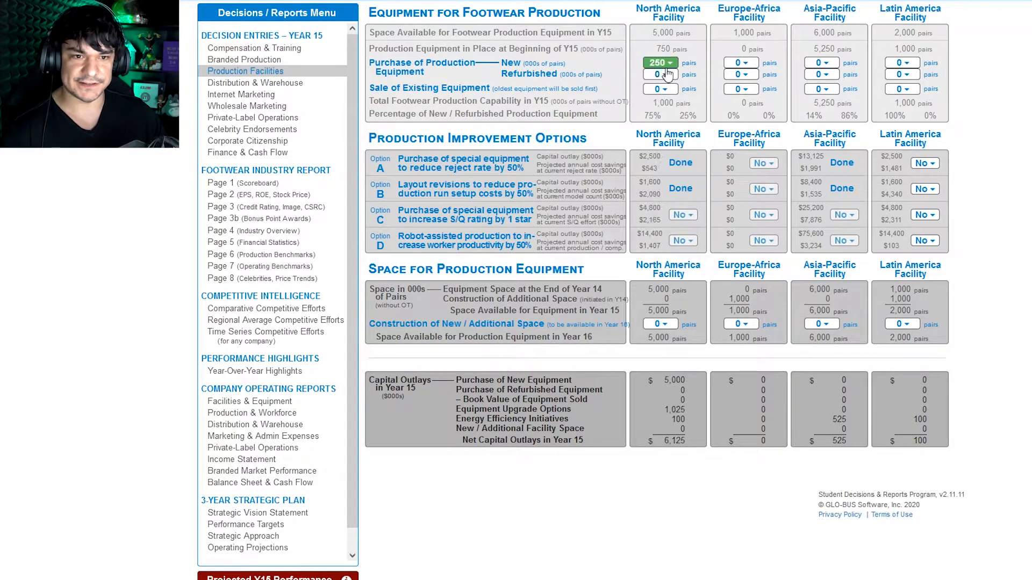
Step: Return to the branded production decisions and set the North America facility's pairs to be manufactured to 1200 thousand
click(293, 61)
double_click(648, 243)
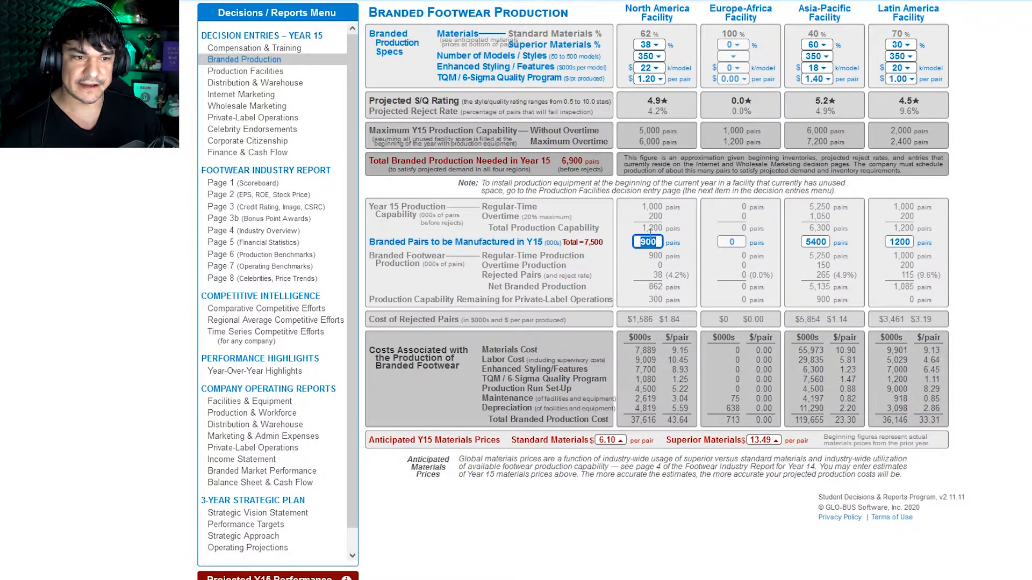
text(1200)
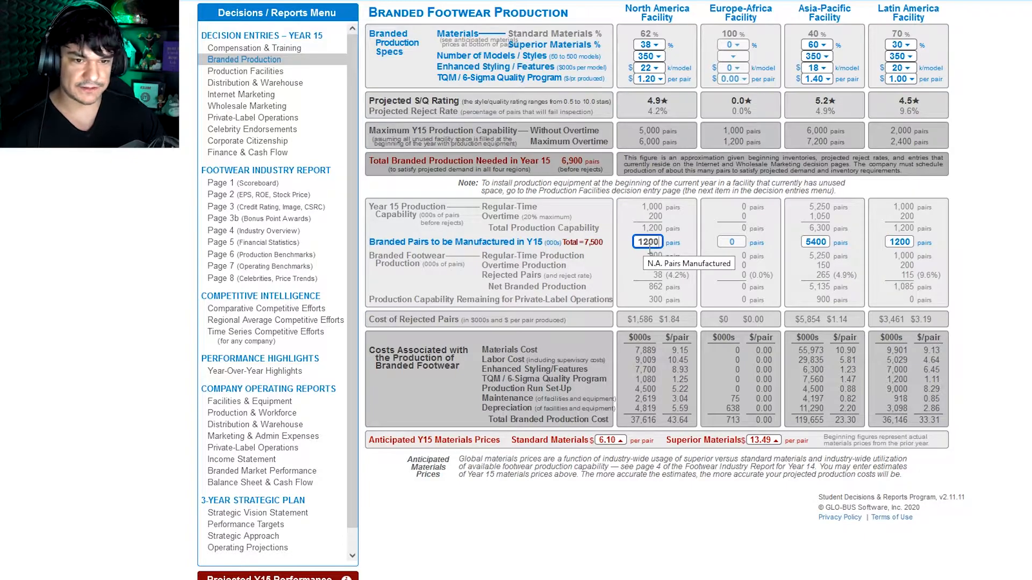
click(620, 269)
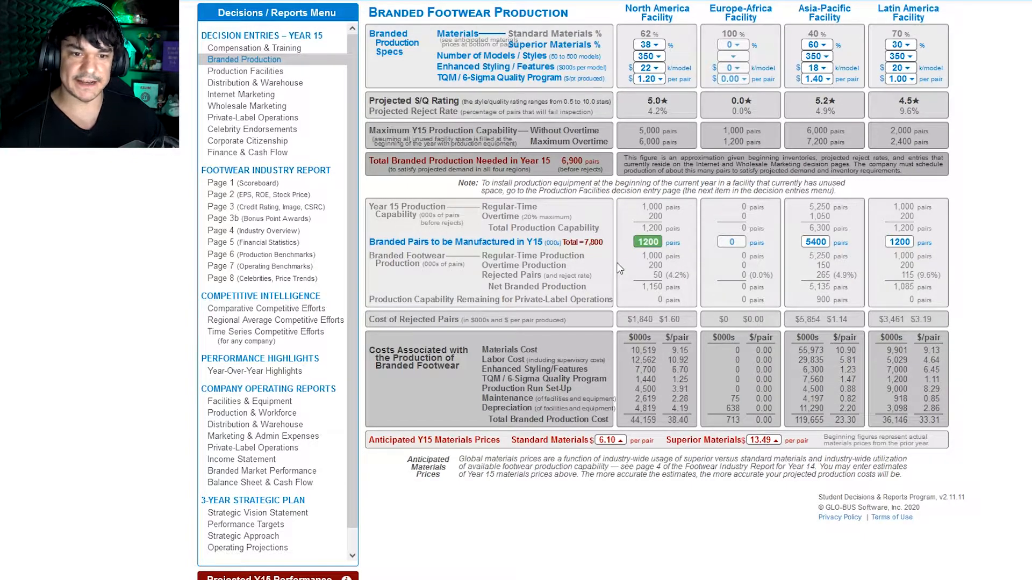
Step: Review the production improvement options in the production facilities decisions
click(264, 72)
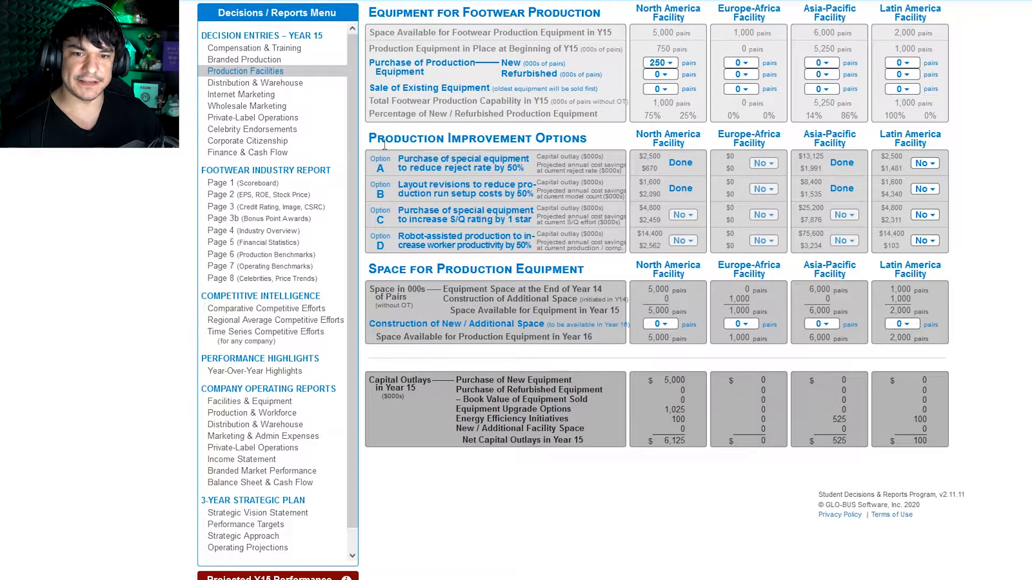
drag(377, 141, 599, 145)
click(508, 141)
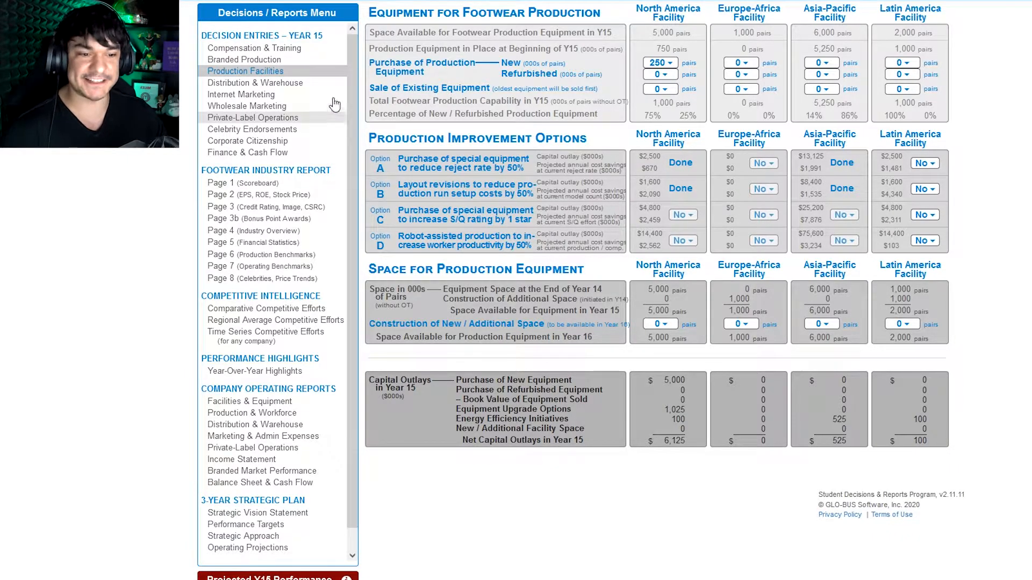
Step: In the distribution decisions, check each facility's available pairs and set North America's shipment to its own regional warehouse to 500 thousand
click(299, 85)
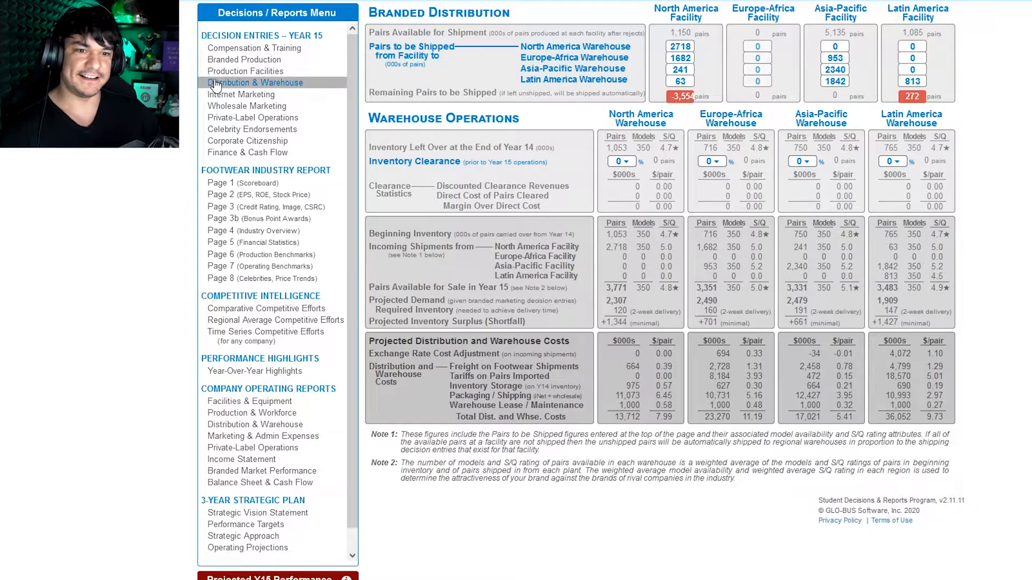
double_click(679, 34)
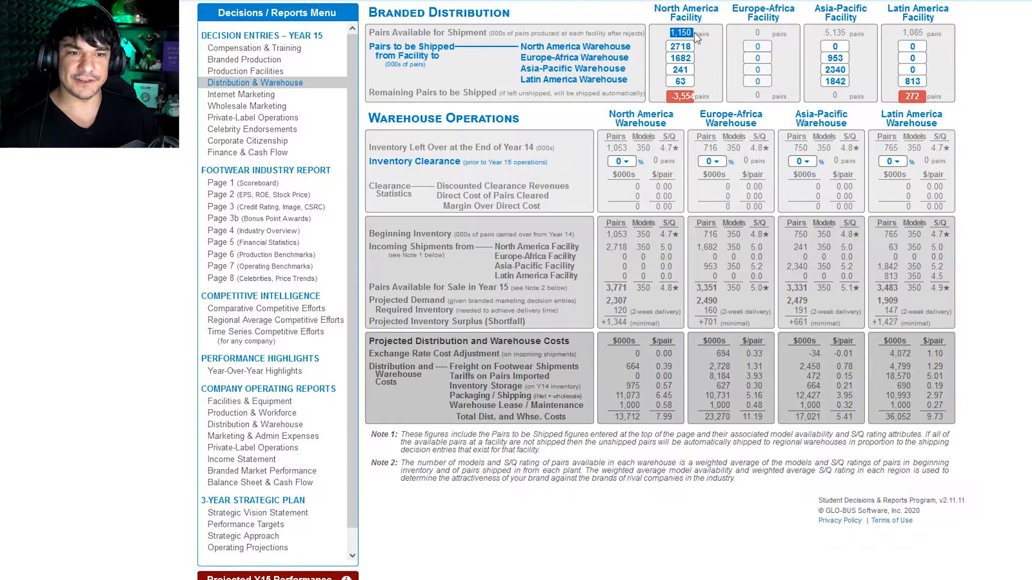
double_click(838, 35)
drag(912, 33, 925, 33)
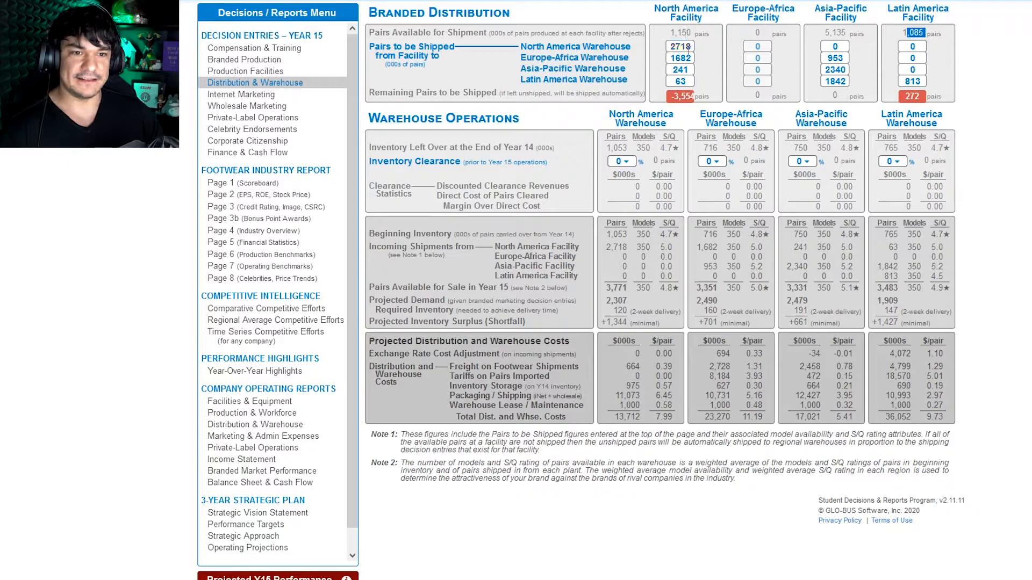
drag(533, 48, 557, 102)
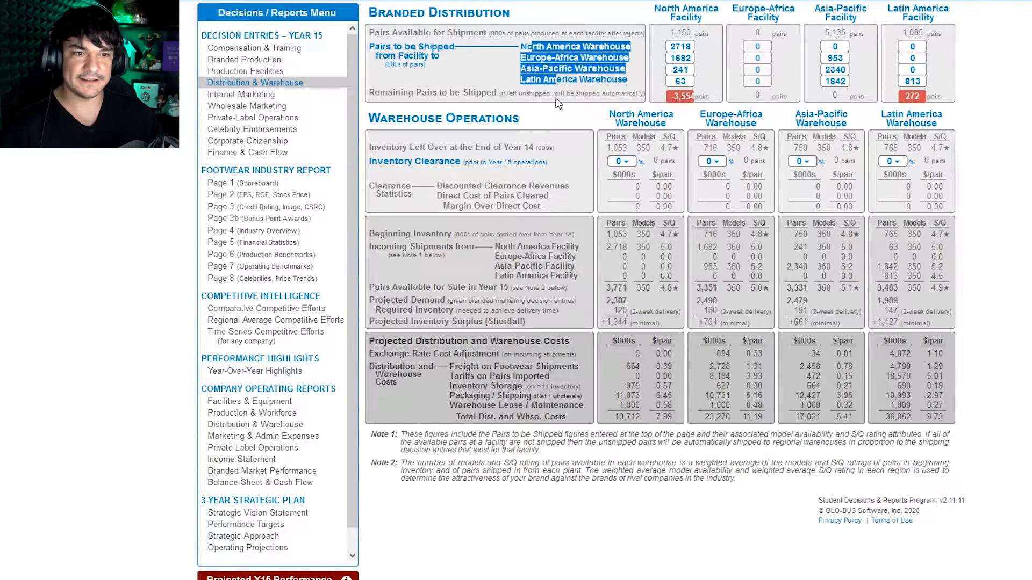
click(557, 102)
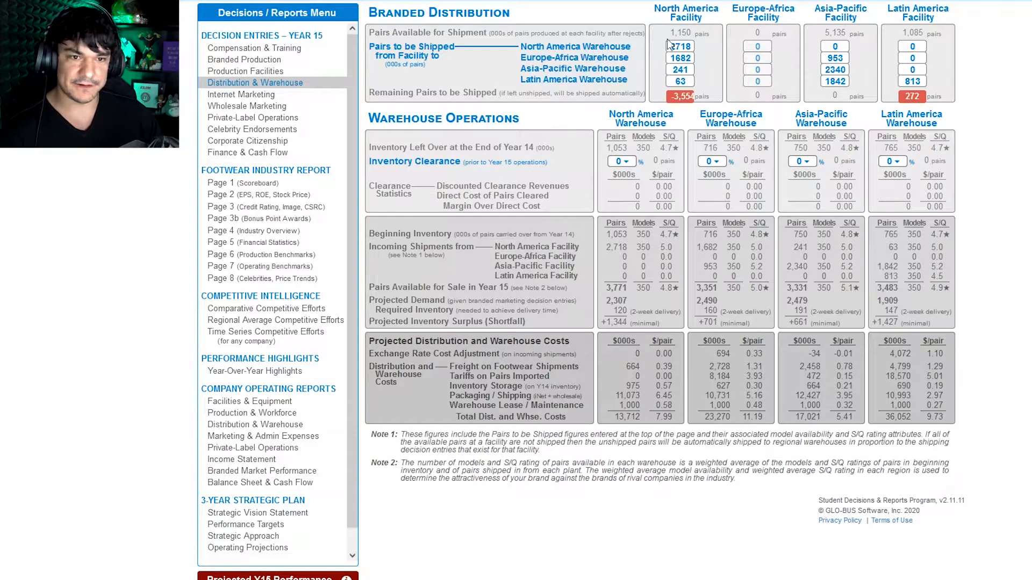
click(690, 45)
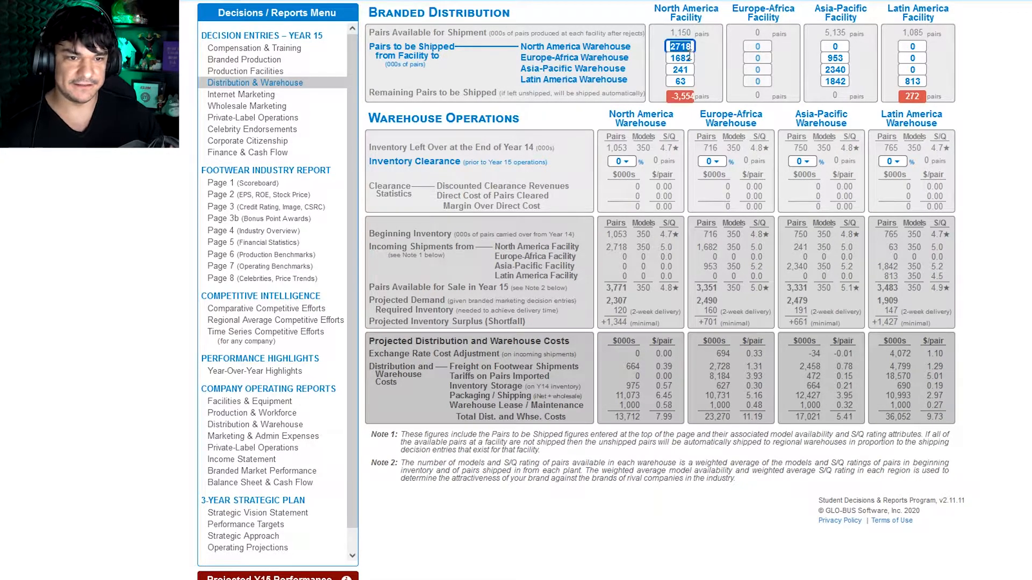
text(500)
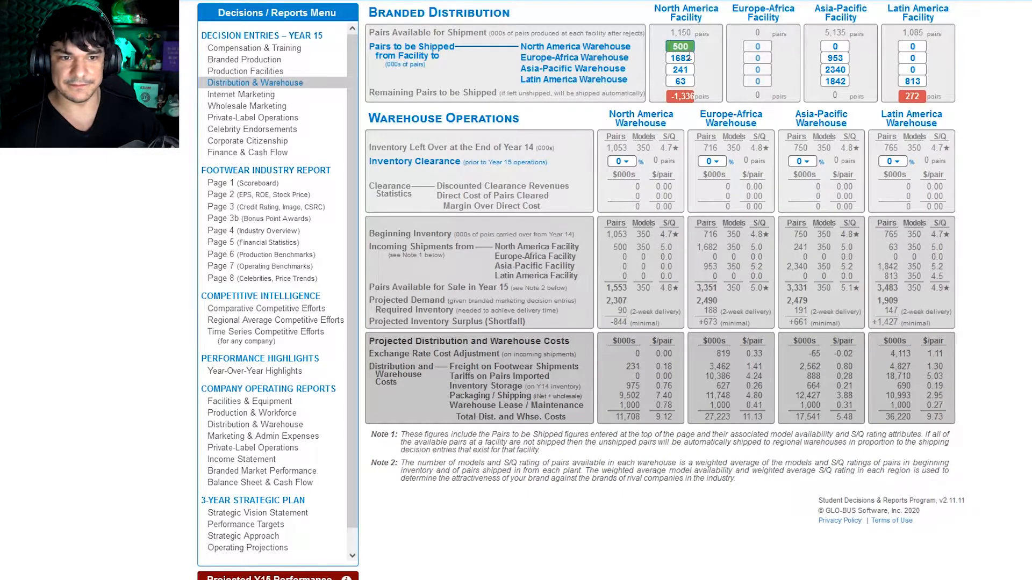
click(688, 57)
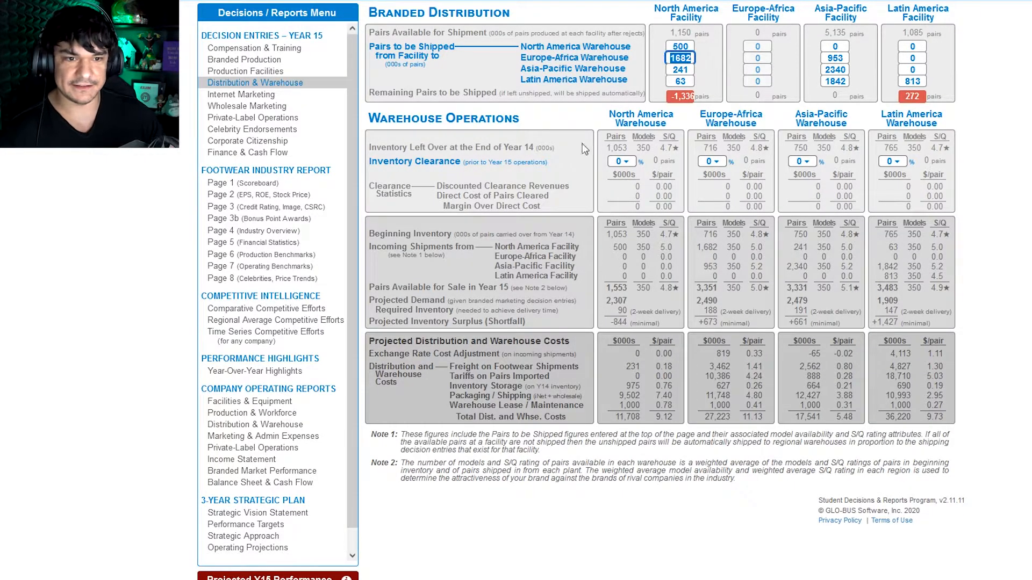
mouse_move(686, 104)
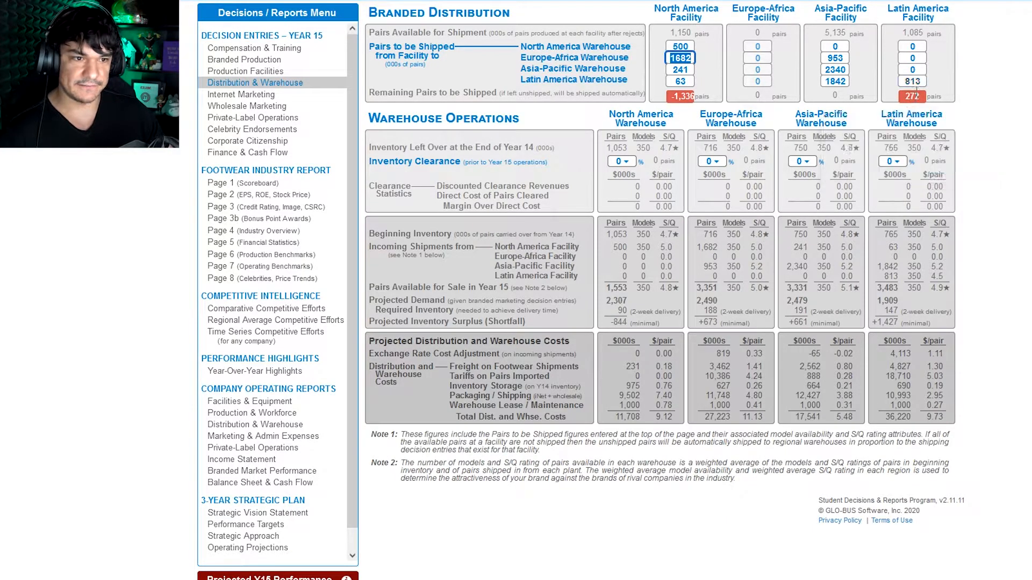
Step: Set the Latin America facility's shipment to the Latin America warehouse to 1085 thousand pairs
click(922, 80)
text(1088)
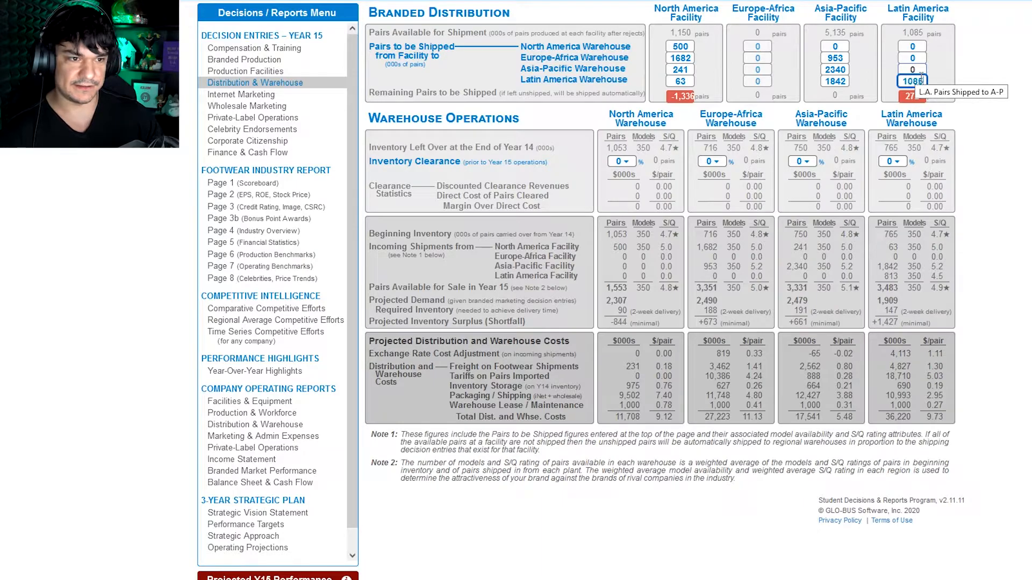
key(BackSpace)
text(5)
key(Tab)
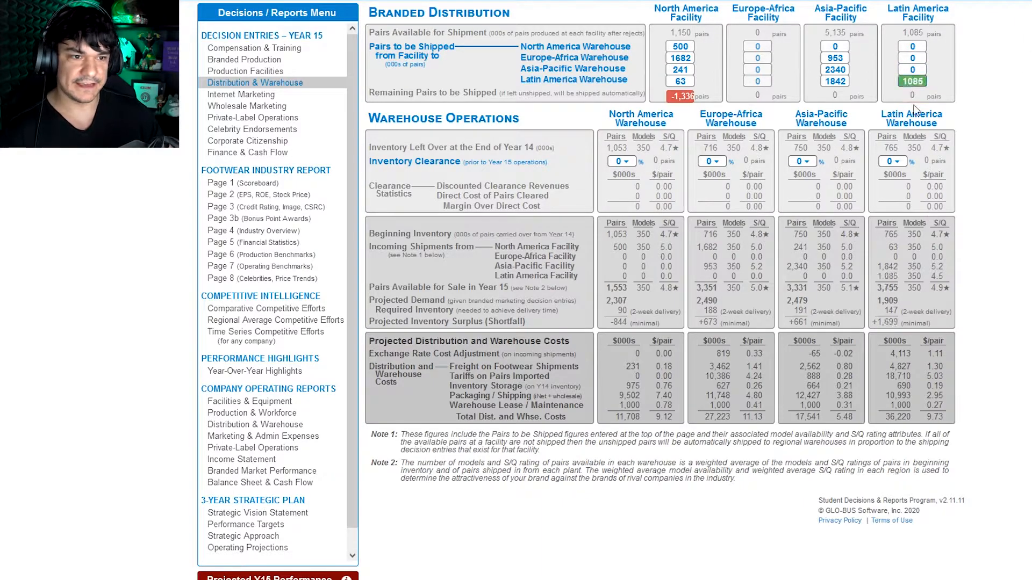
click(916, 96)
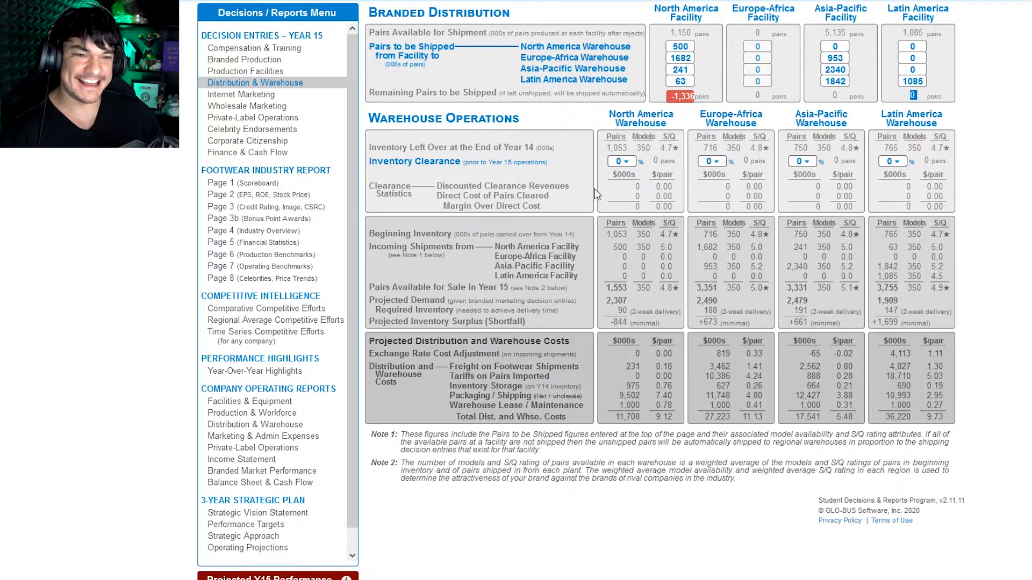
Step: Check the warehouses' projected inventory surplus, and try a 25% inventory clearance at the North America warehouse before resetting it to 0%
drag(646, 323, 693, 323)
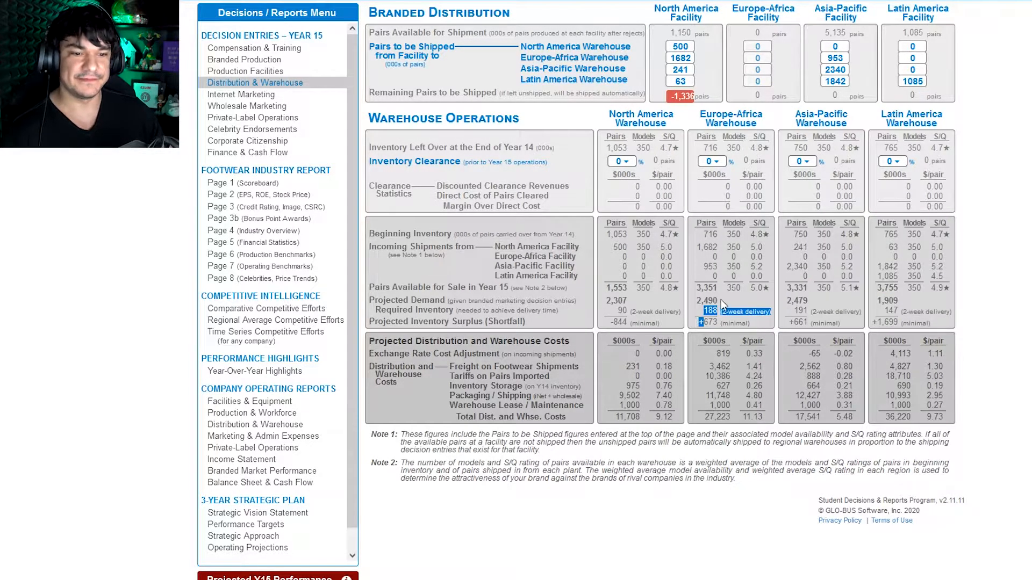
click(842, 336)
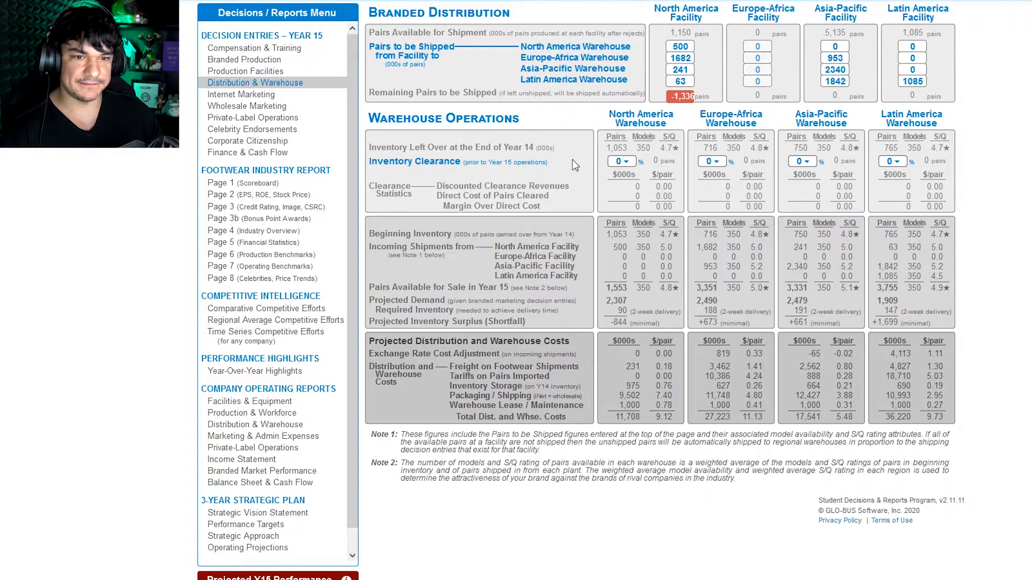
click(622, 162)
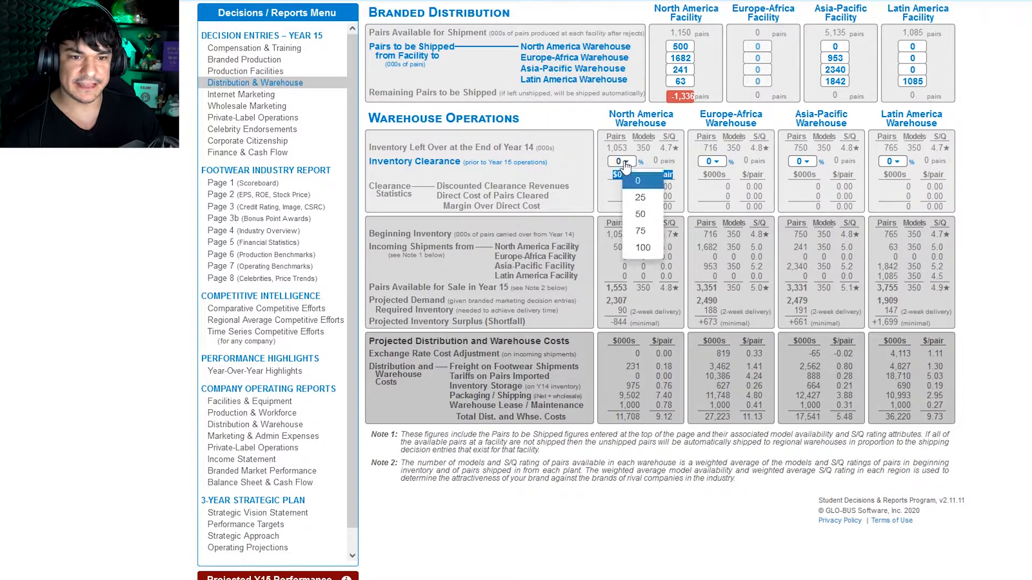
click(657, 198)
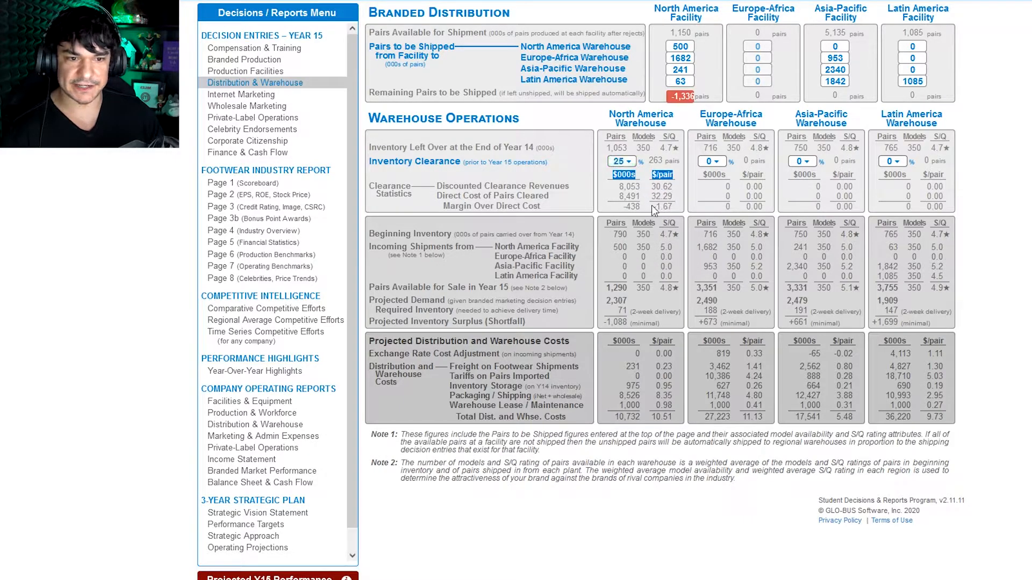
drag(662, 214, 675, 218)
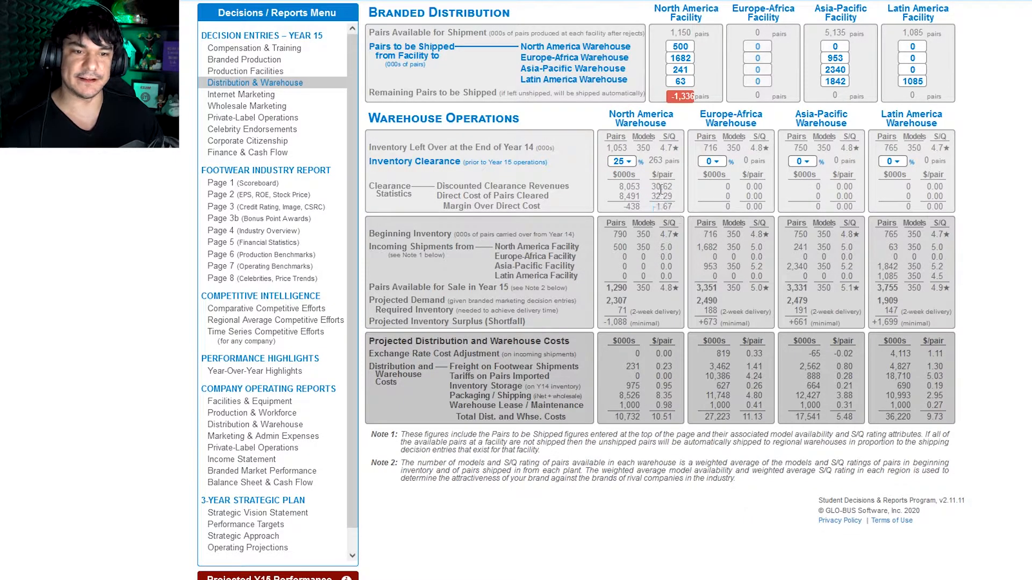
click(624, 162)
click(644, 183)
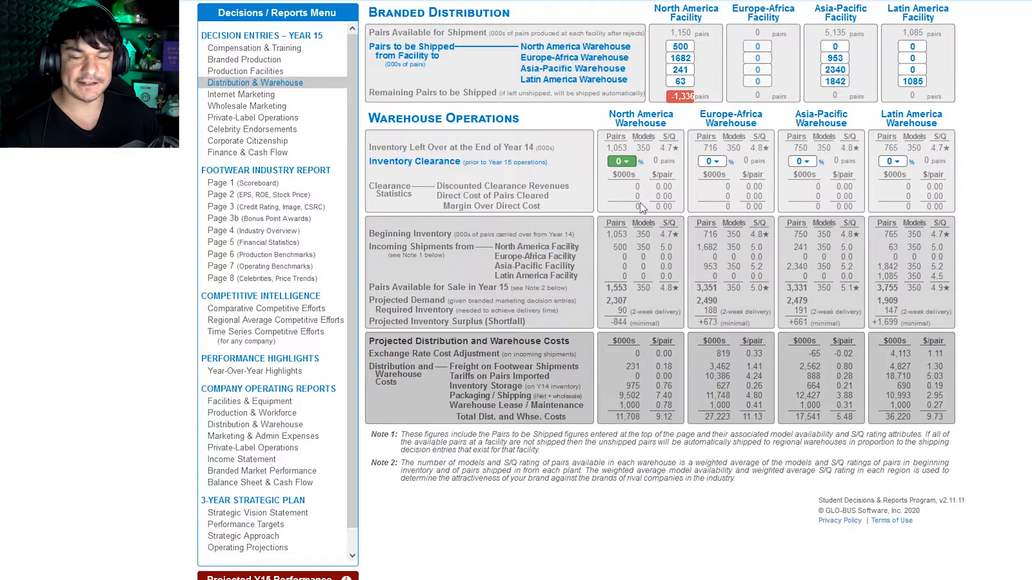
Step: Open the Internet marketing decisions for Year 15 and examine the competitive assumptions for the four regional markets
click(241, 96)
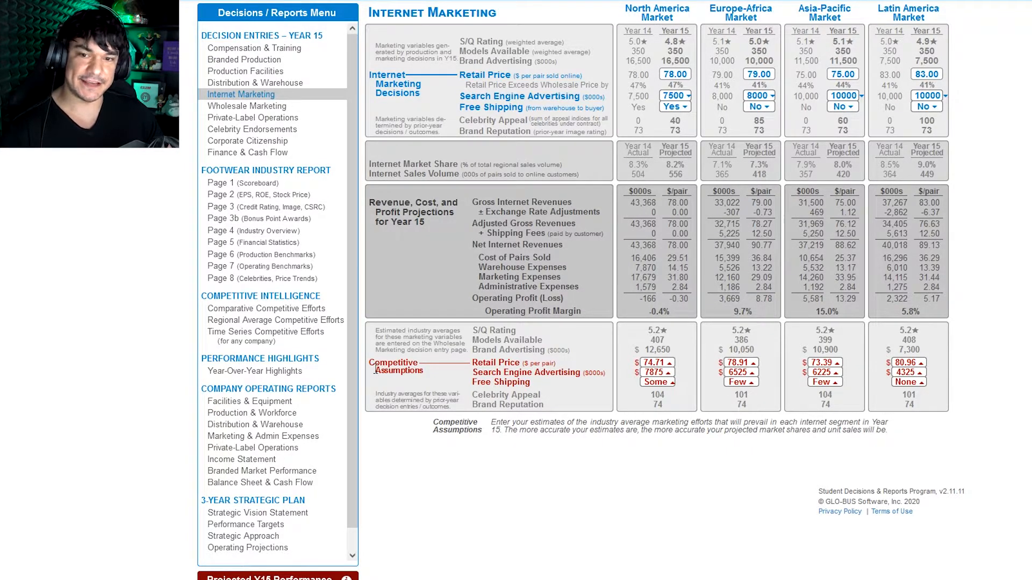
double_click(408, 364)
triple_click(429, 368)
click(433, 367)
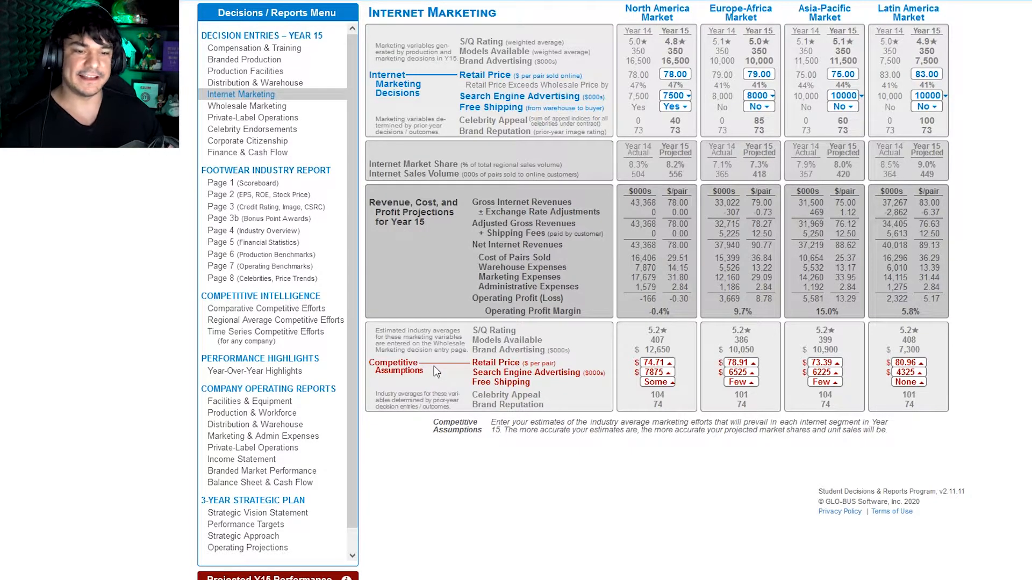
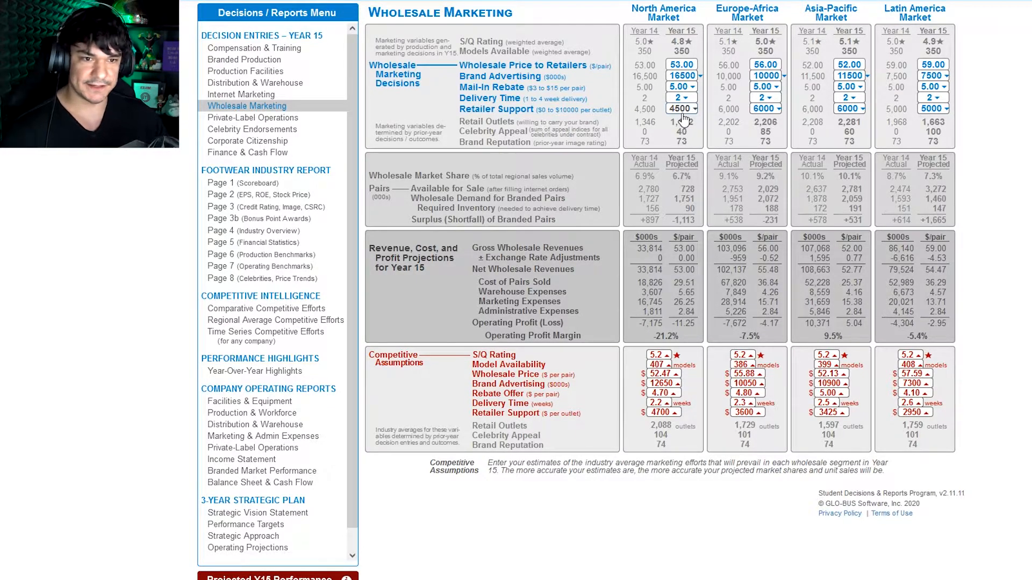
click(687, 108)
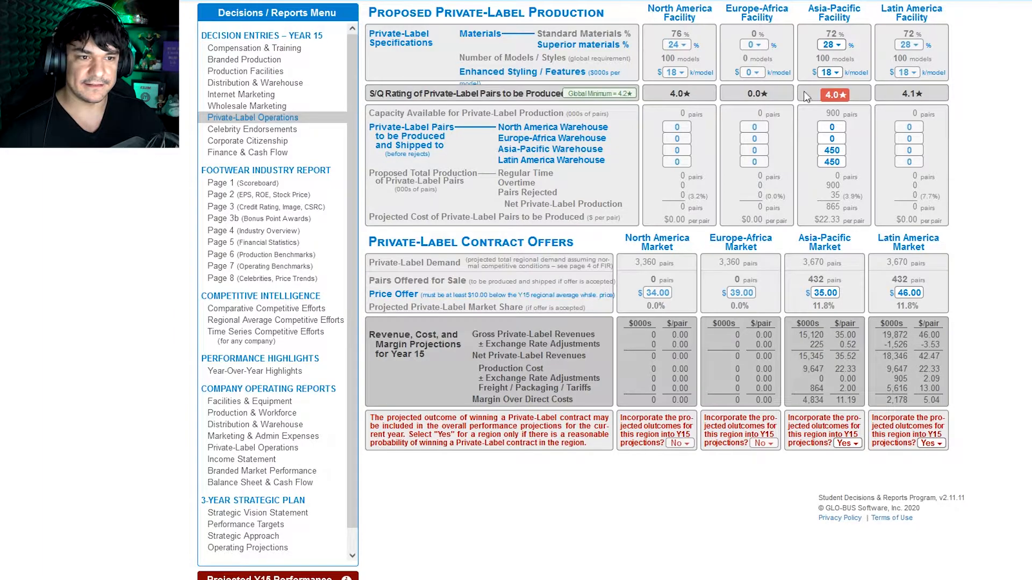
Step: Compare the Asia-Pacific facility's private-label S/Q rating with the global minimum and set its enhanced styling/features to $22k per model
drag(825, 96, 840, 96)
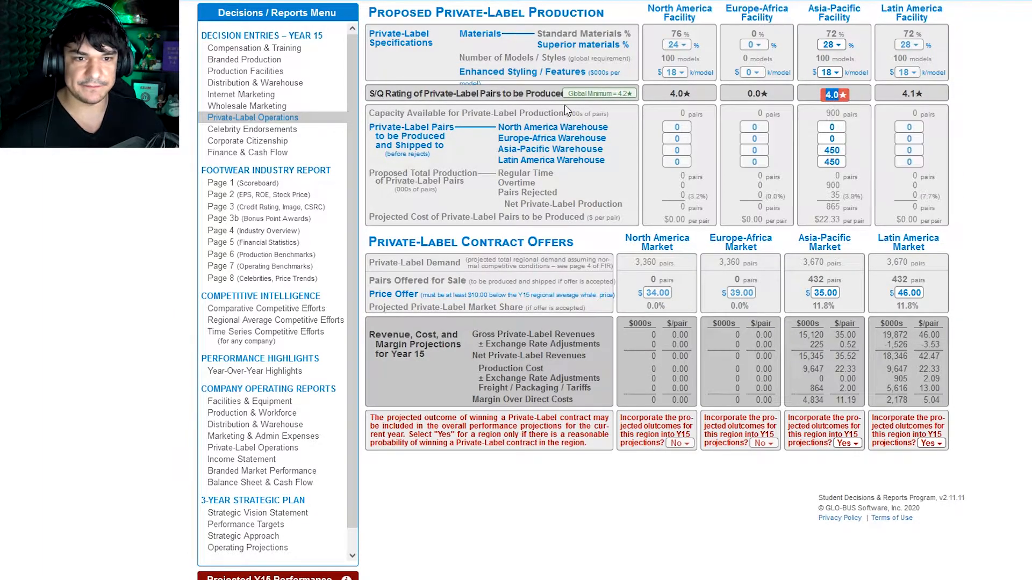
click(580, 95)
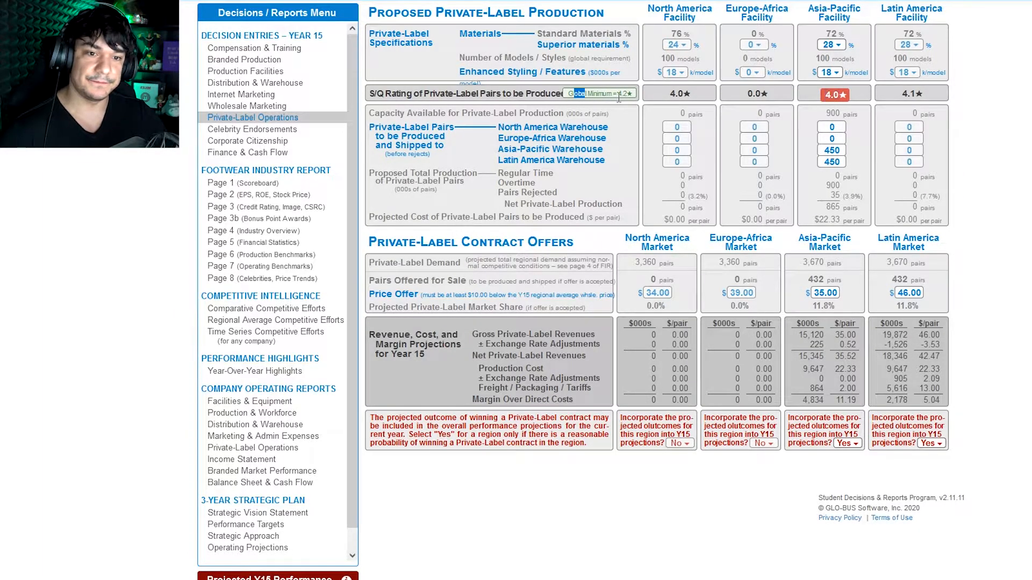
click(826, 72)
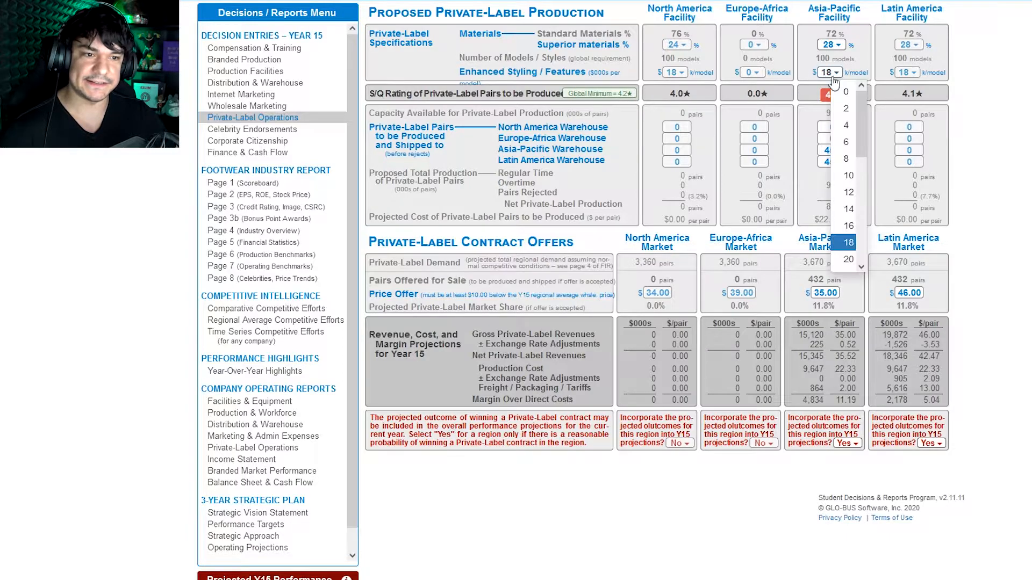
click(849, 232)
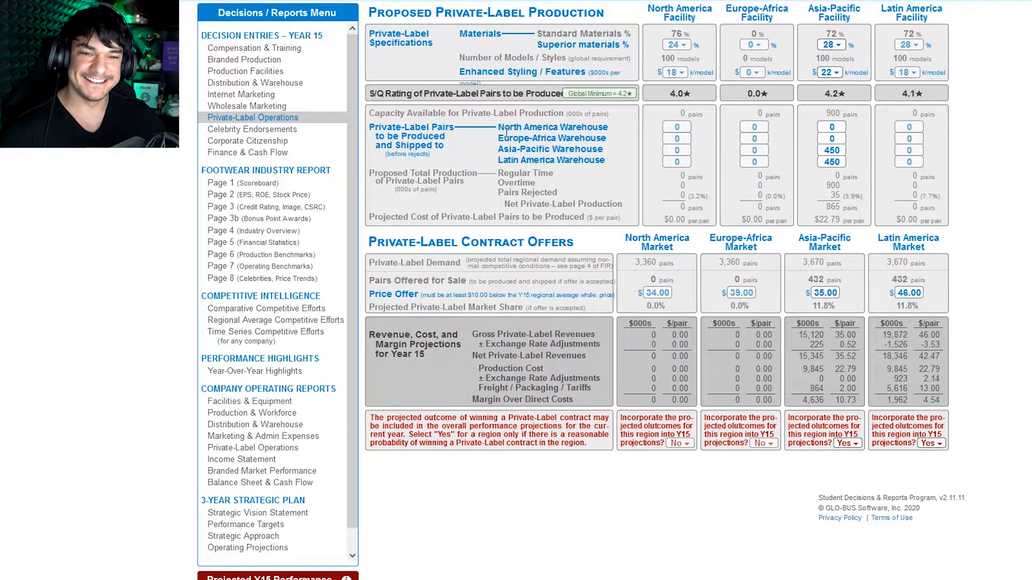
Step: In the Asia-Pacific facility's private-label production, enter 333 thousand pairs each for the North America and Europe-Africa warehouses
mouse_move(498, 127)
mouse_down()
mouse_move(552, 127)
mouse_move(554, 174)
mouse_move(511, 127)
mouse_up()
click(558, 169)
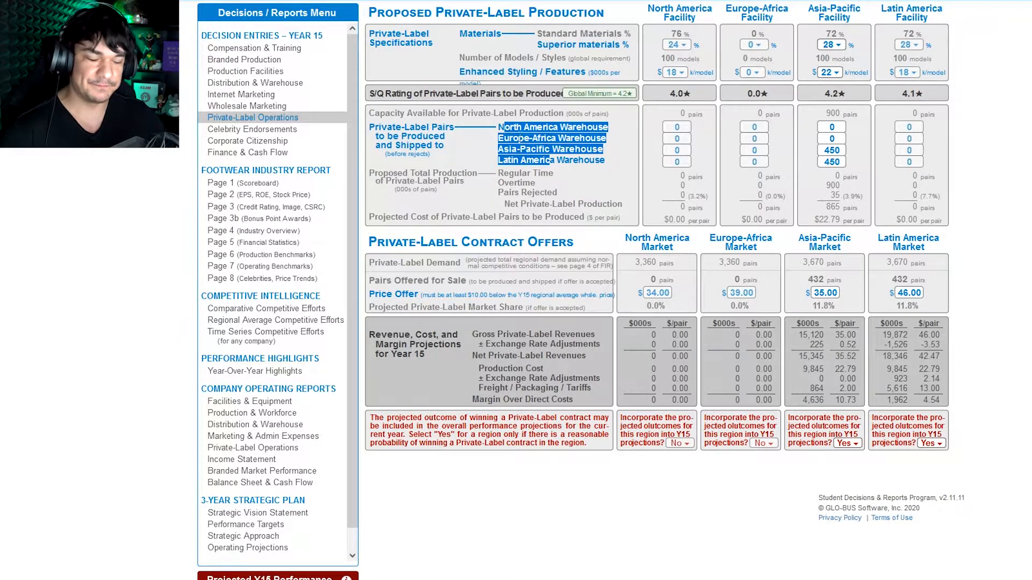
click(808, 119)
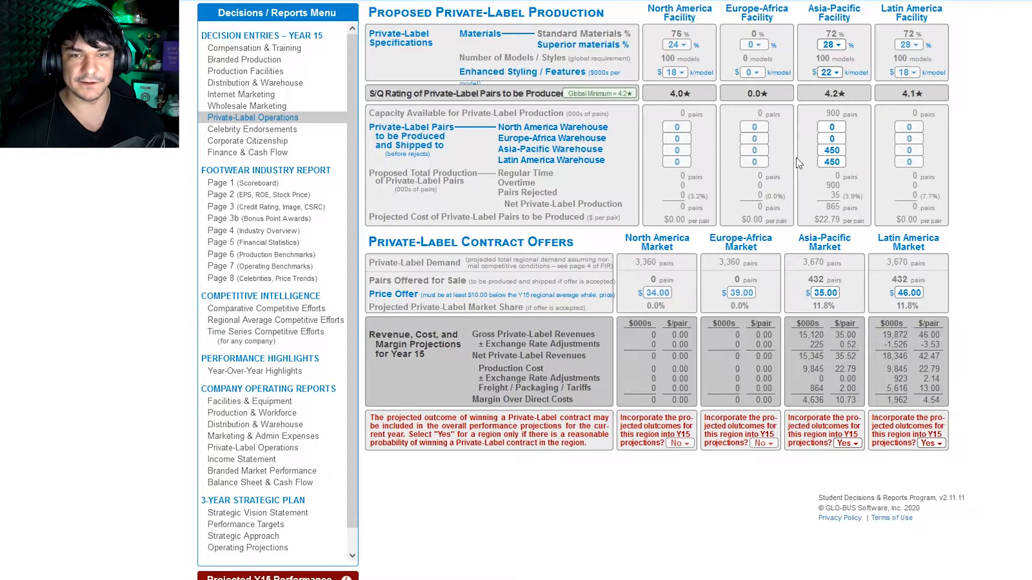
click(833, 125)
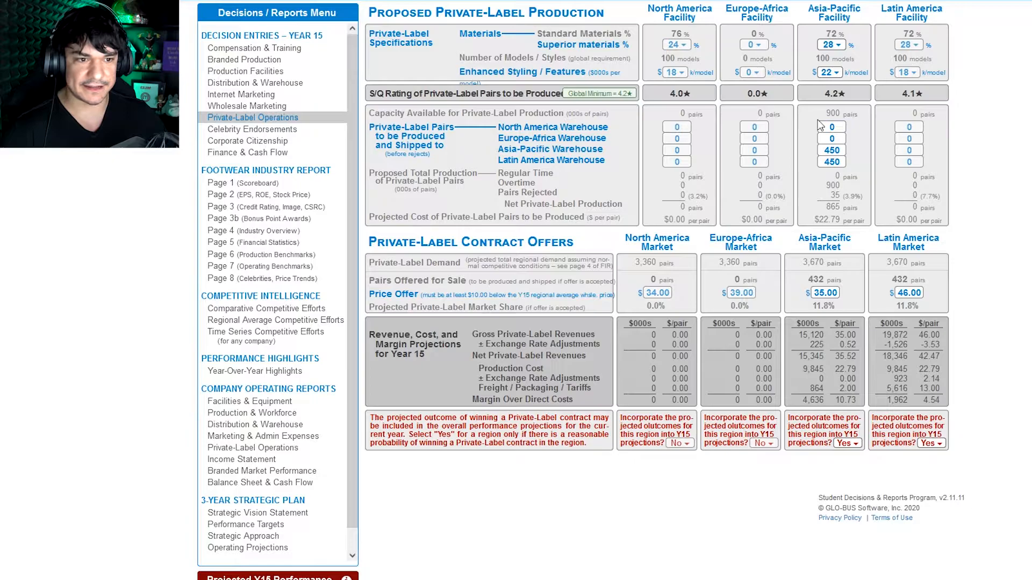
click(832, 127)
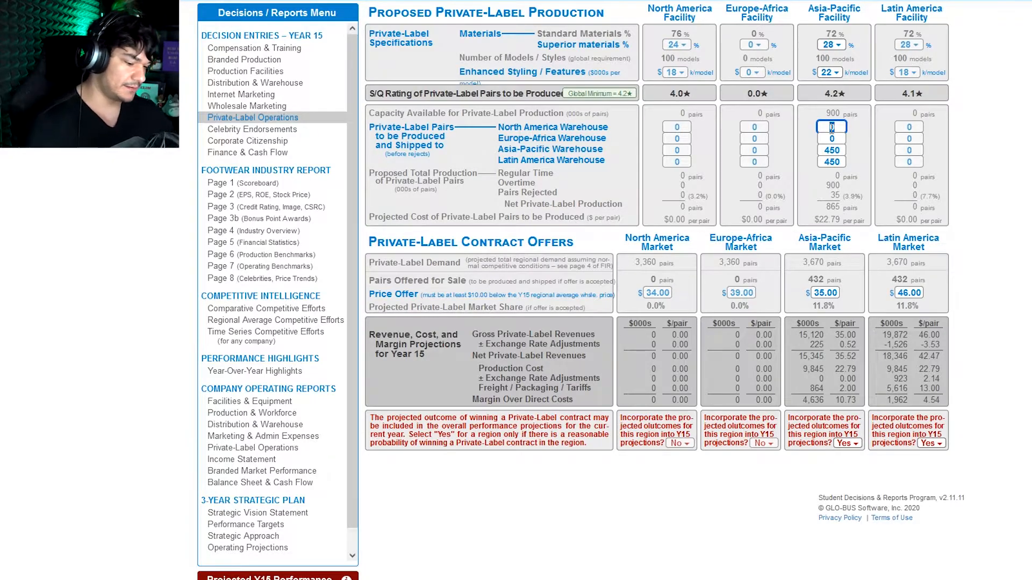
key(BackSpace)
text(3)
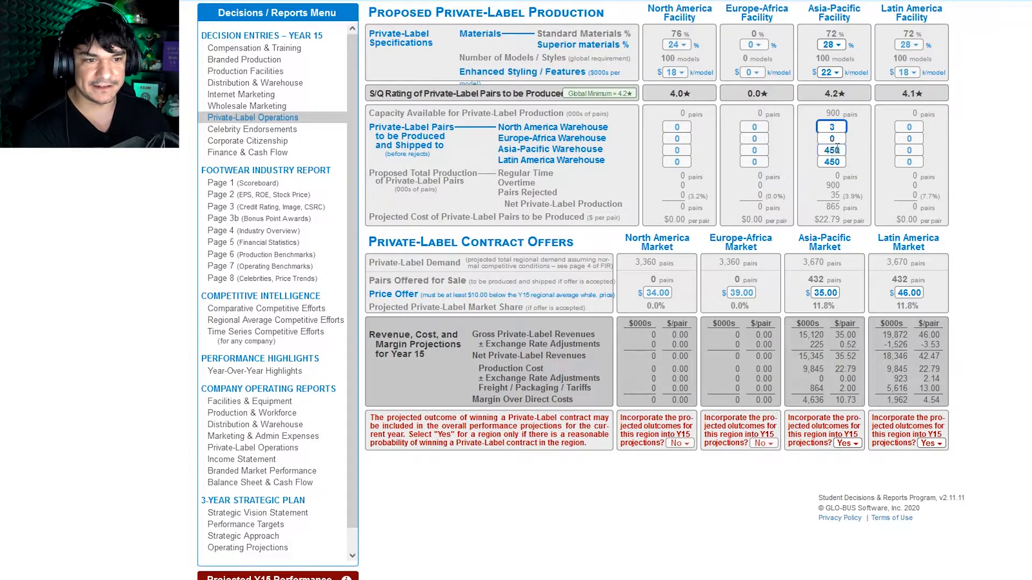
text(33)
key(Tab)
text(333)
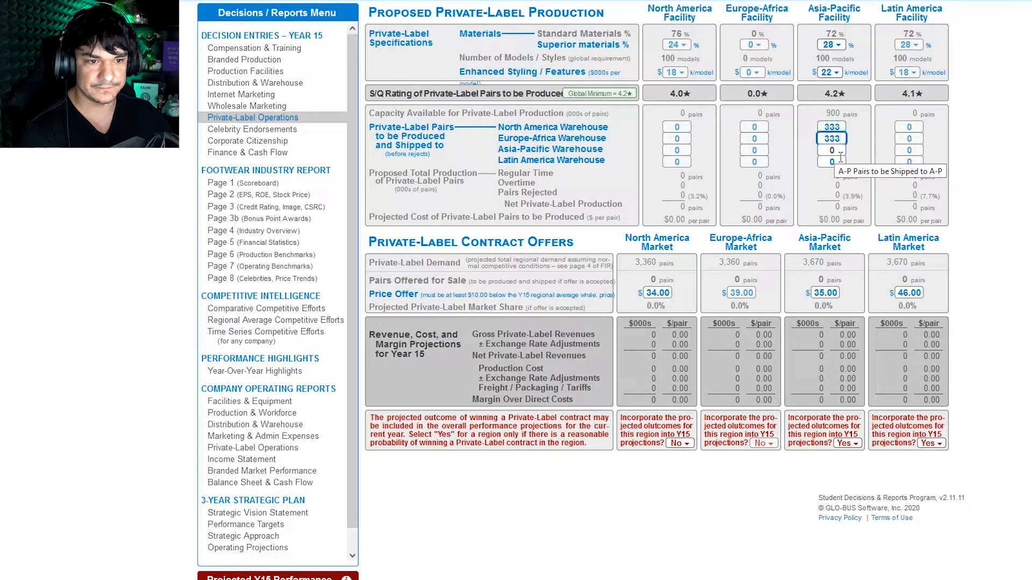
Step: Set the Asia-Pacific facility's private-label shipments to the Asia-Pacific and Latin America warehouses to 200 thousand pairs each
key(Tab)
text(200)
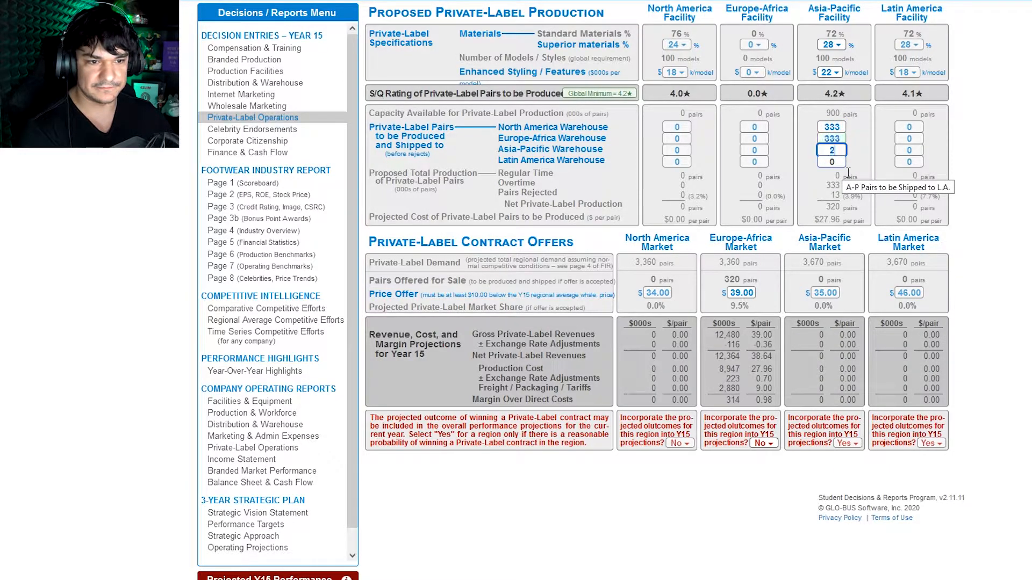
click(837, 161)
text(200)
Step: Set the Asia-Pacific facility's private-label shipments to the Europe-Africa and North America warehouses to 250 thousand pairs each
click(838, 139)
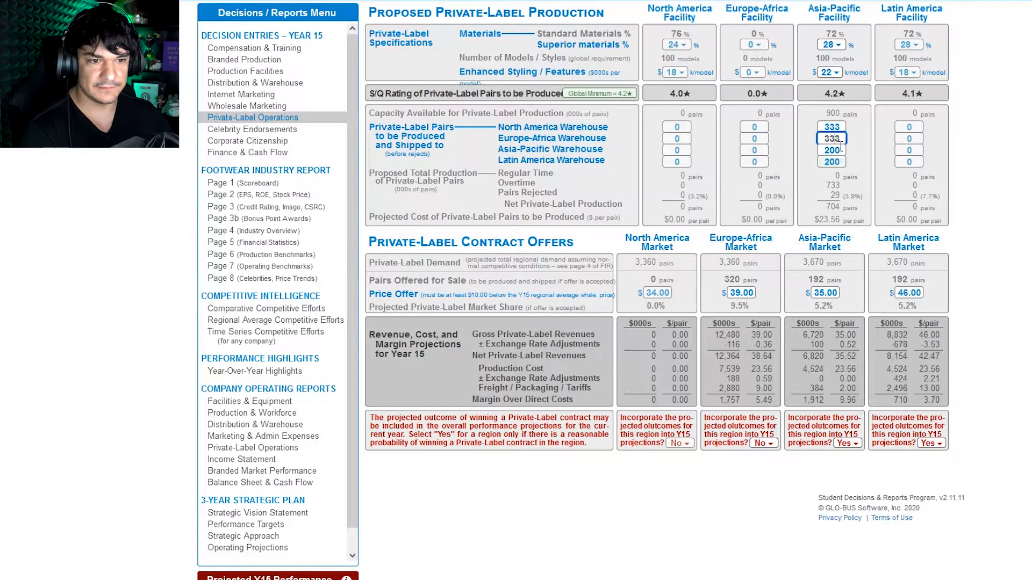
text(250)
click(844, 129)
key(BackSpace)
key(BackSpace)
key(BackSpace)
text(250)
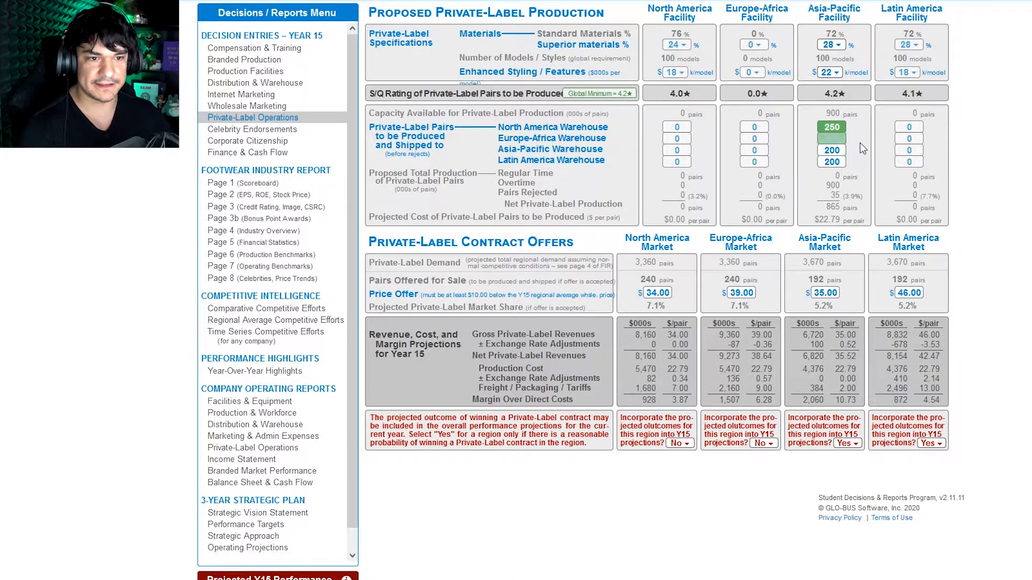
click(874, 164)
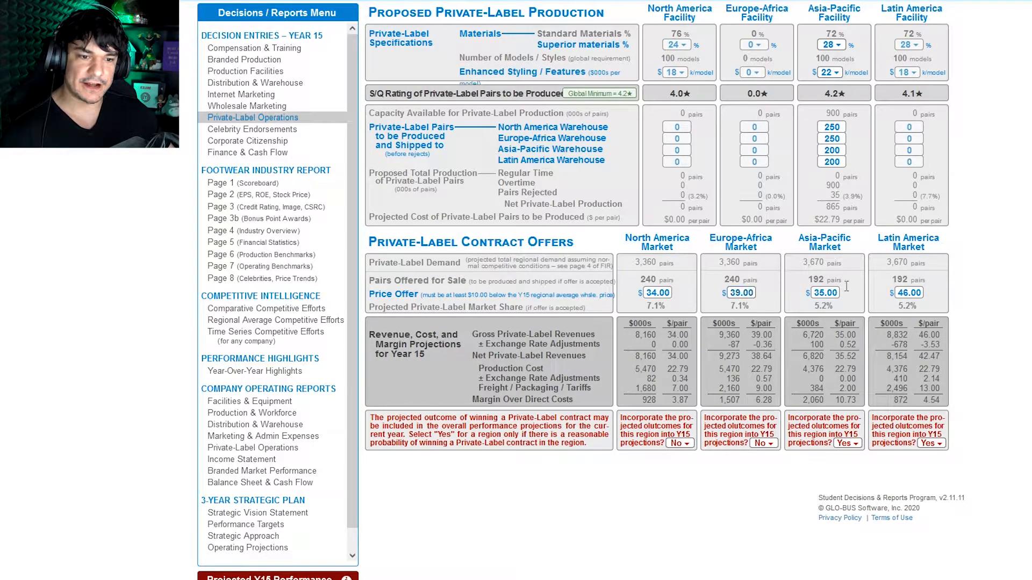
Step: Check the private-label segment's offer price and S/Q rating limits in the Comparative Competitive Efforts report
click(285, 310)
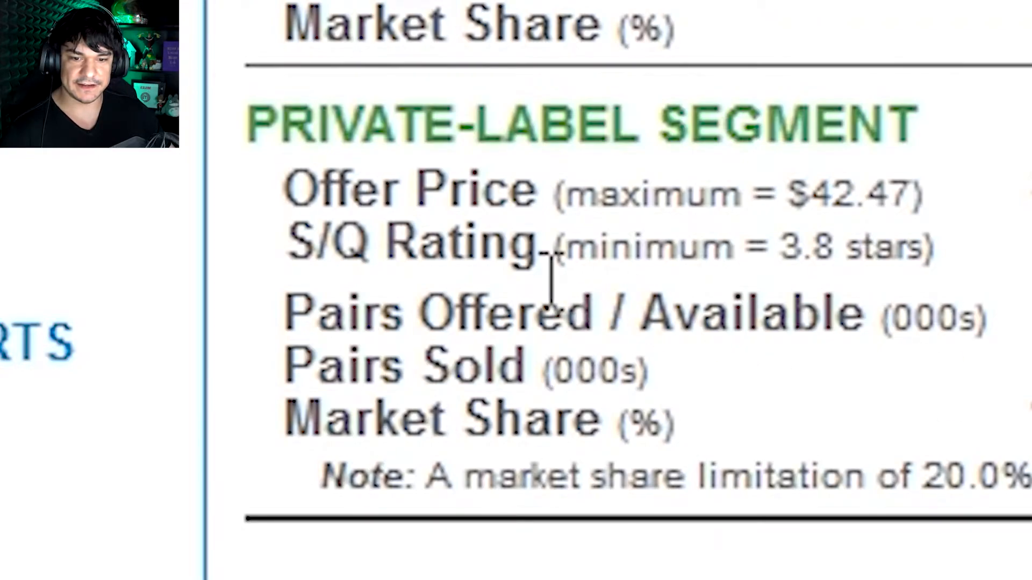
drag(416, 191, 949, 226)
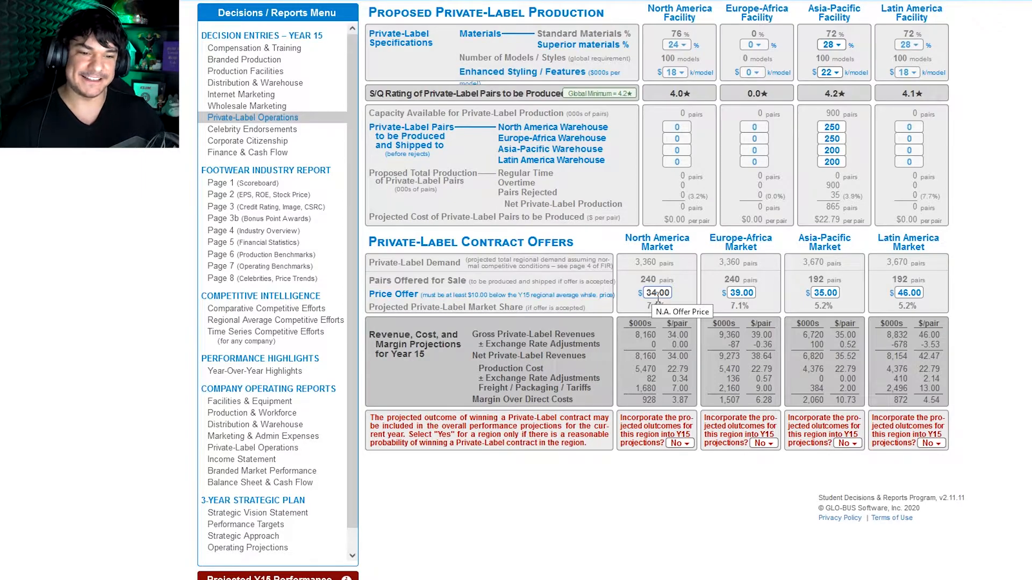
Step: Set North America's private-label price offer to $35.00 and incorporate that region's projected outcomes into the Year 15 projections
double_click(682, 402)
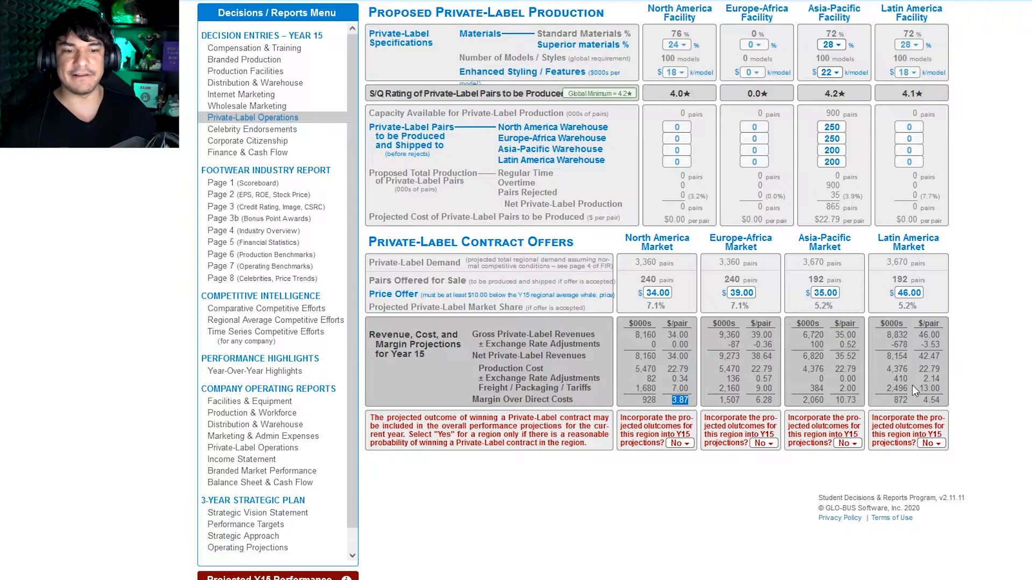
click(658, 295)
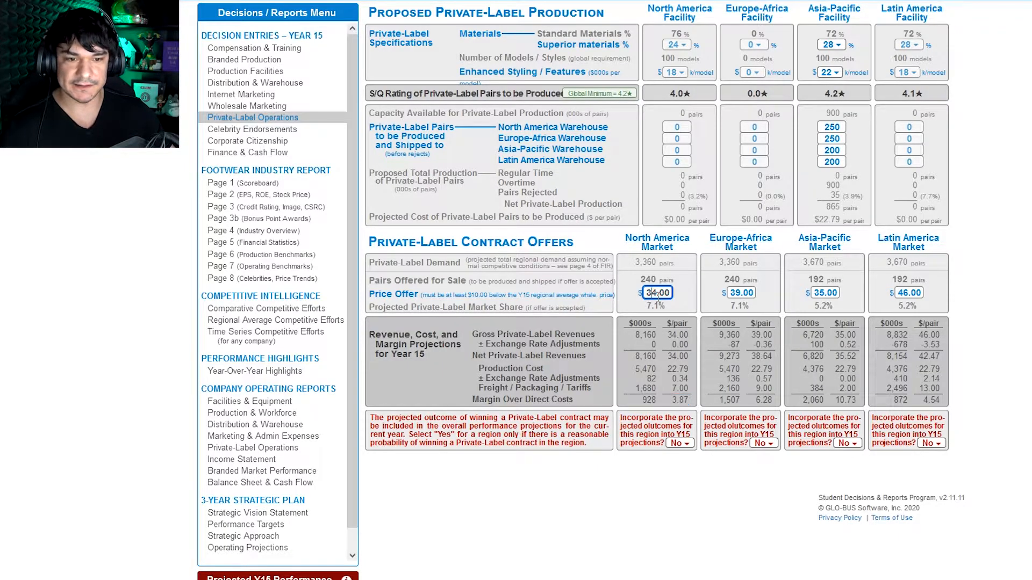
double_click(658, 295)
text(35)
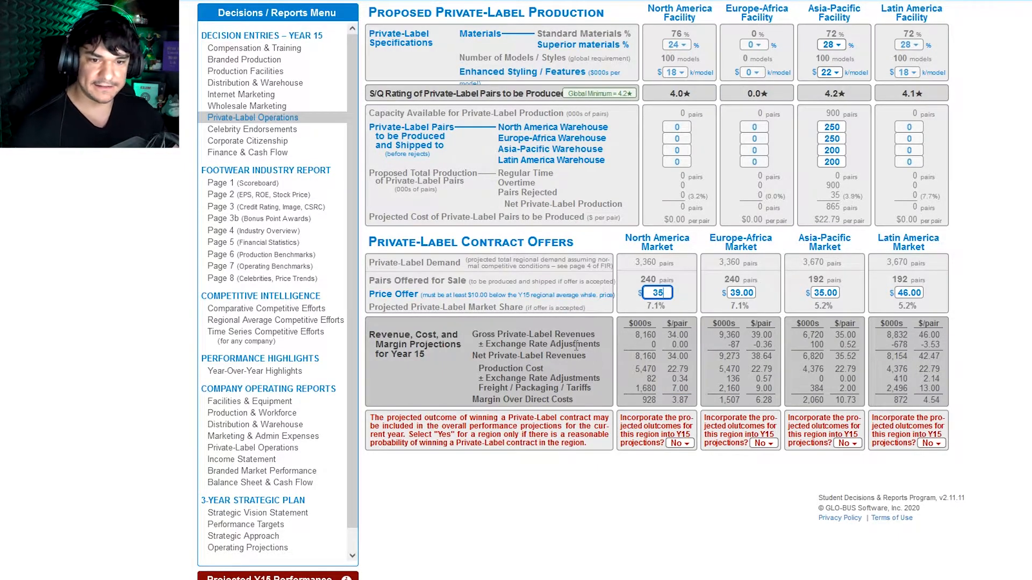
key(Return)
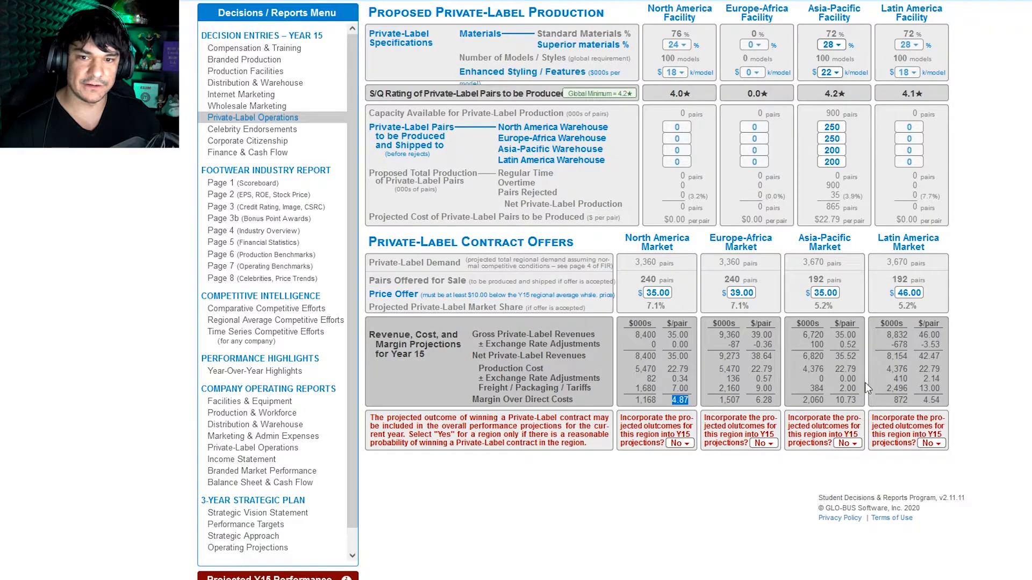
click(920, 368)
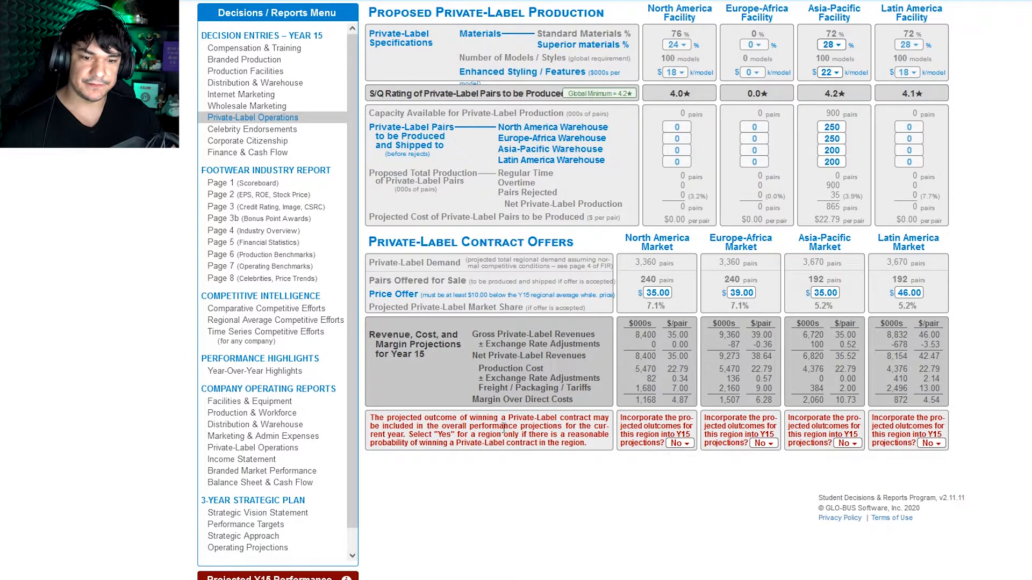
click(681, 449)
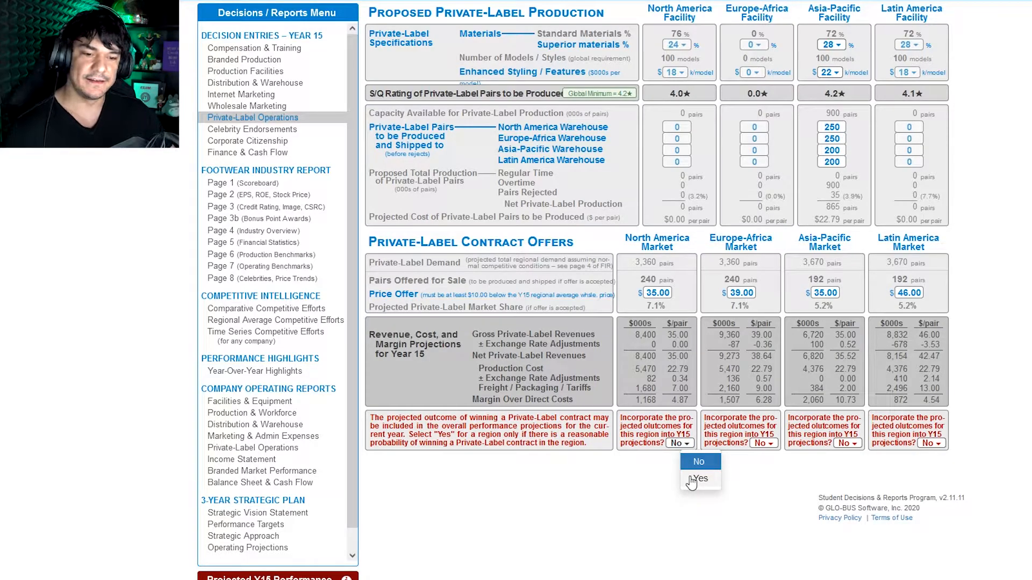
click(694, 480)
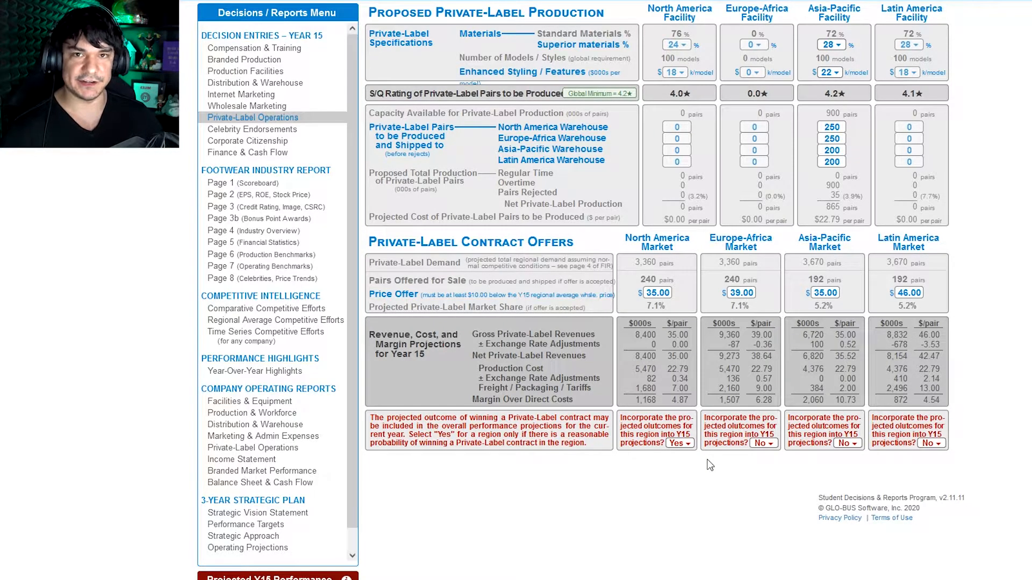
Step: Examine the celebrity endorsement contract offers and Year 15 spending cap, and look over the corporate citizenship initiatives
click(280, 129)
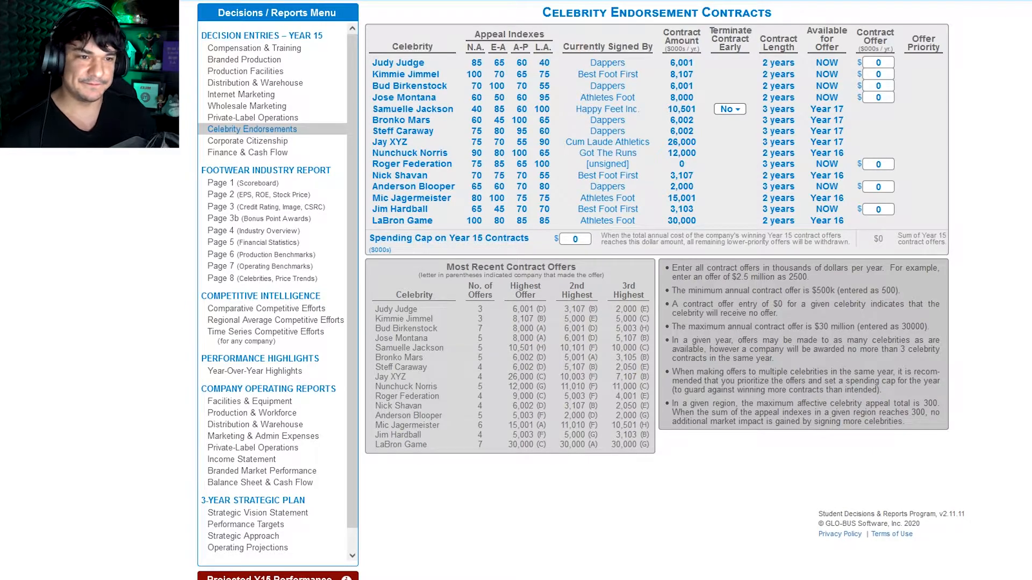
click(878, 63)
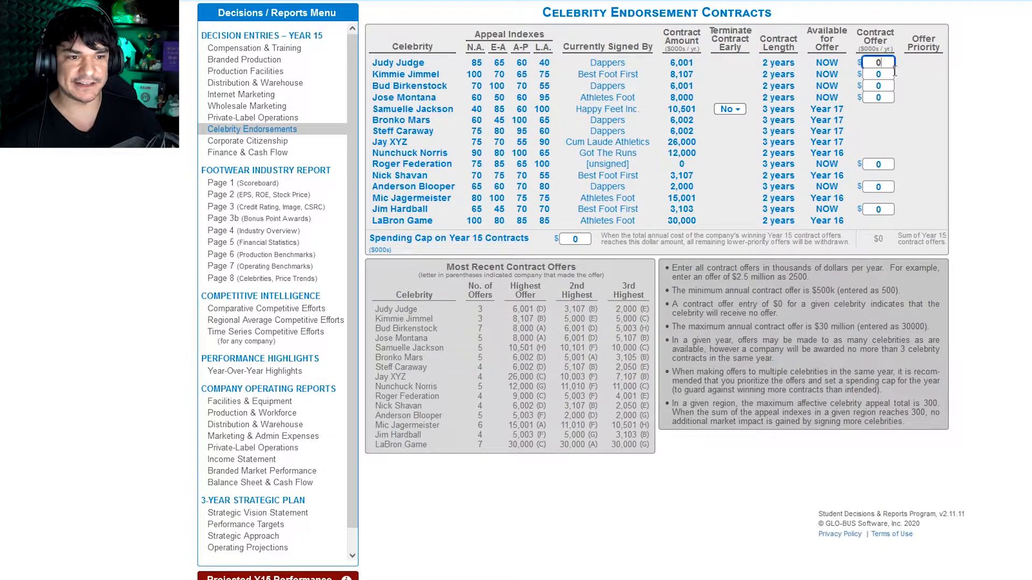
click(878, 86)
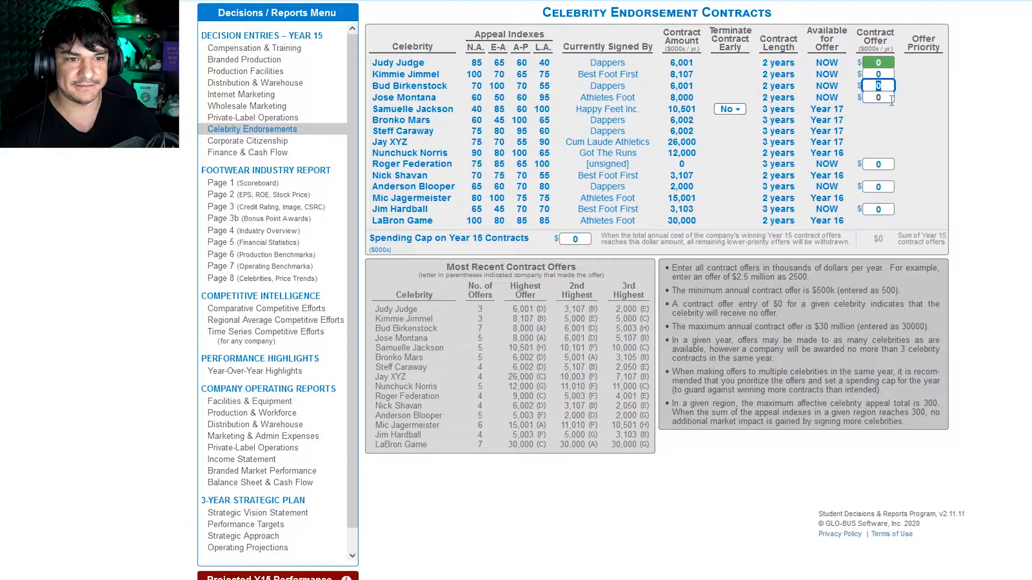
click(890, 98)
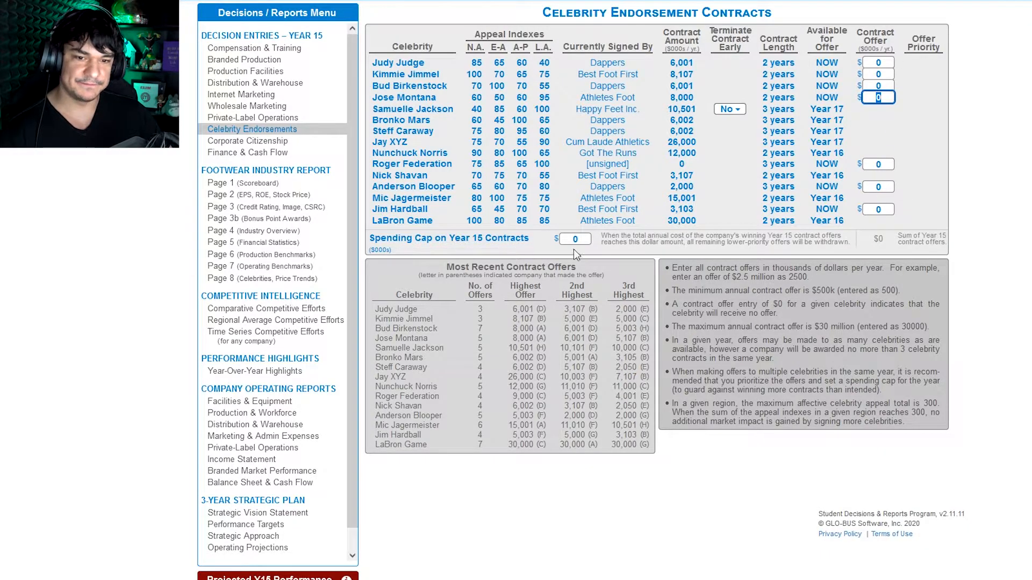
drag(427, 243, 492, 245)
click(507, 247)
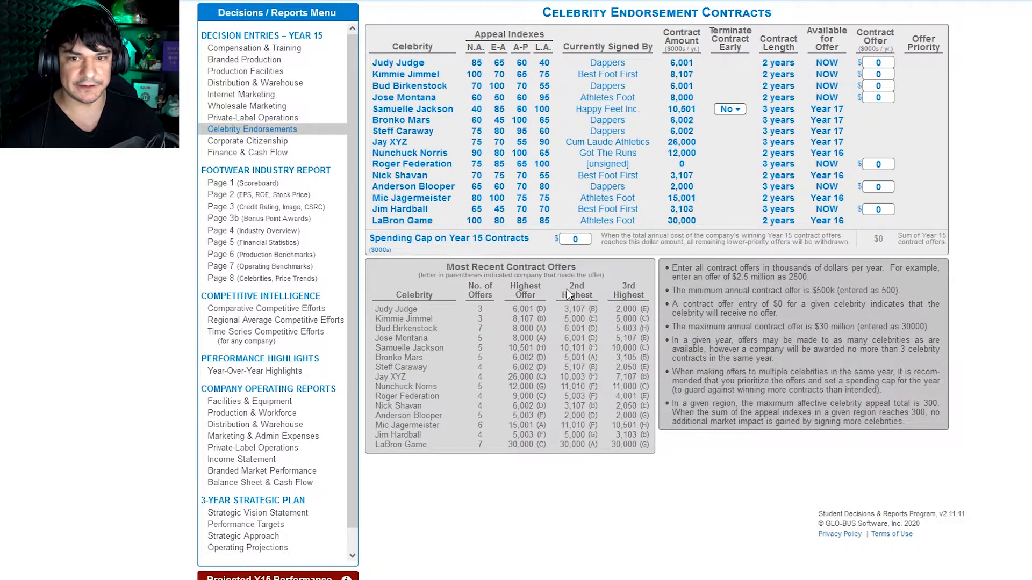
click(288, 141)
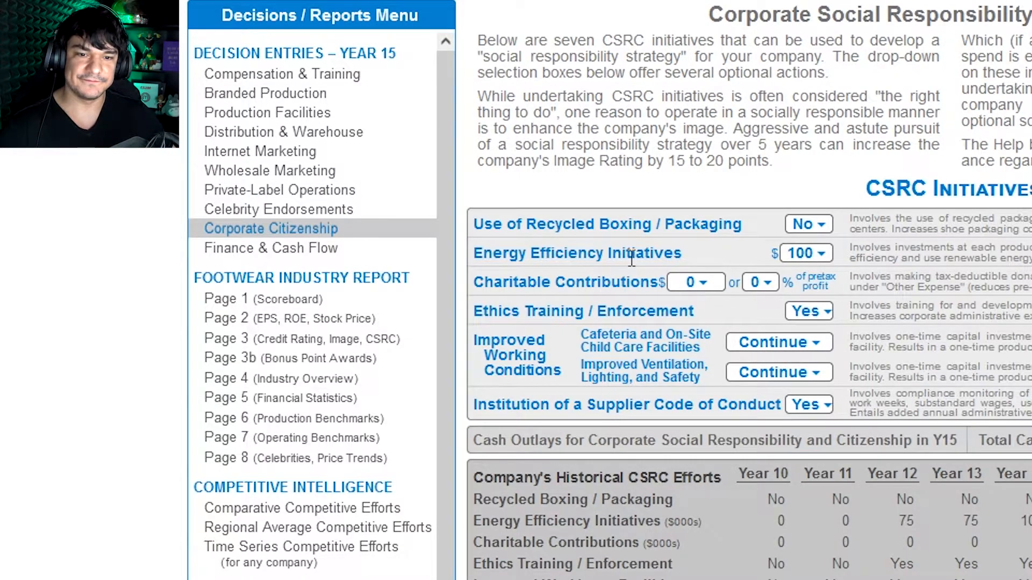
Step: In the finance and cash flow decisions, check the maximum share repurchase and set the Year 15 stock repurchase to 500 thousand shares
click(277, 249)
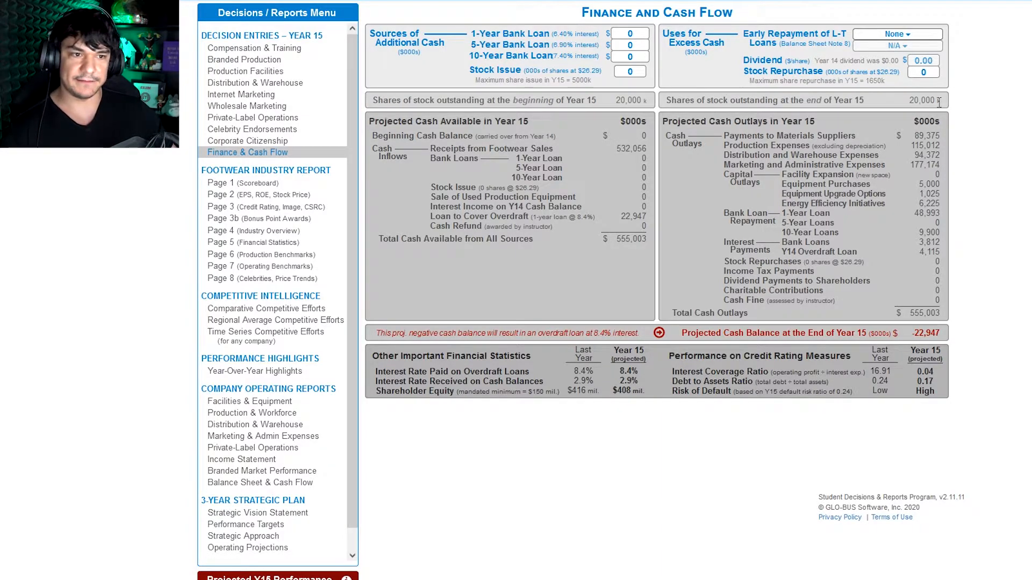
click(935, 73)
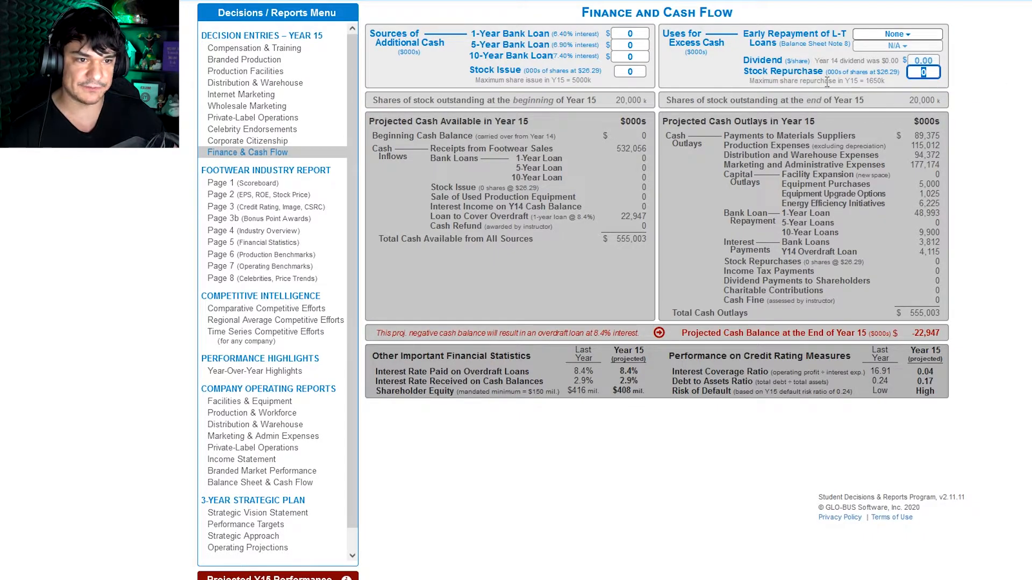
drag(833, 80, 874, 81)
click(919, 75)
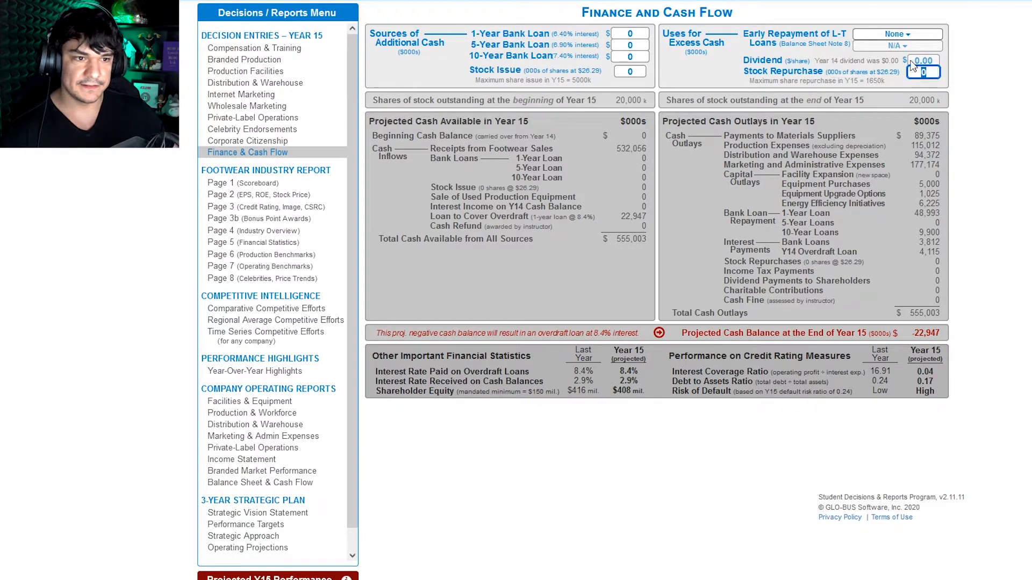
text(500)
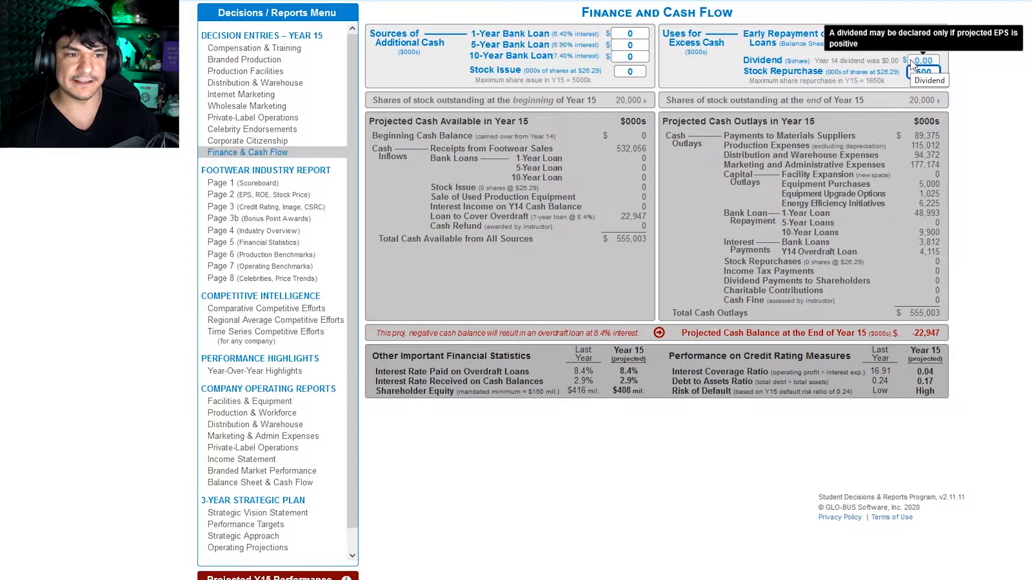
click(1011, 133)
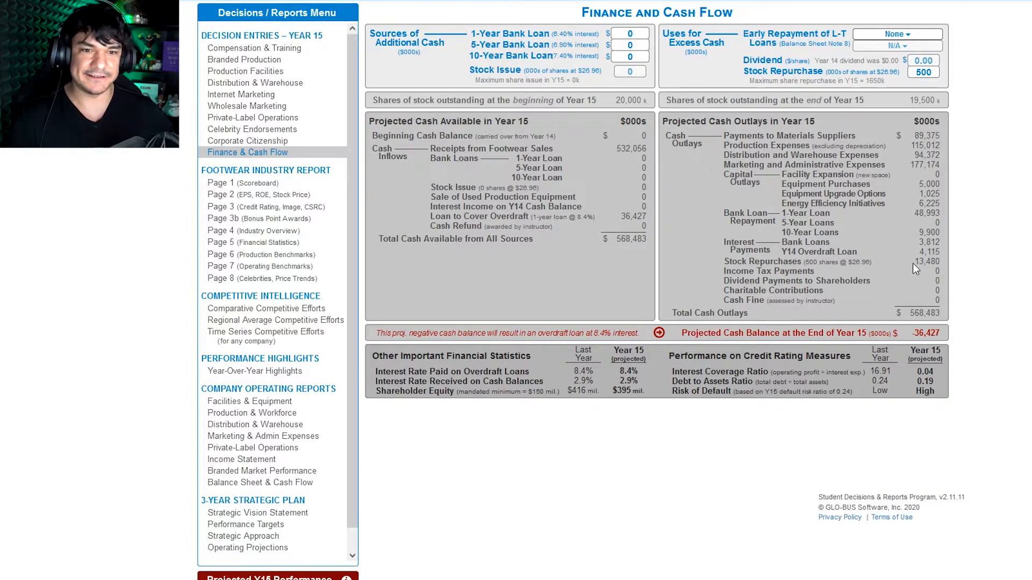
Step: Set the Year 15 stock repurchase to 0 shares
click(925, 76)
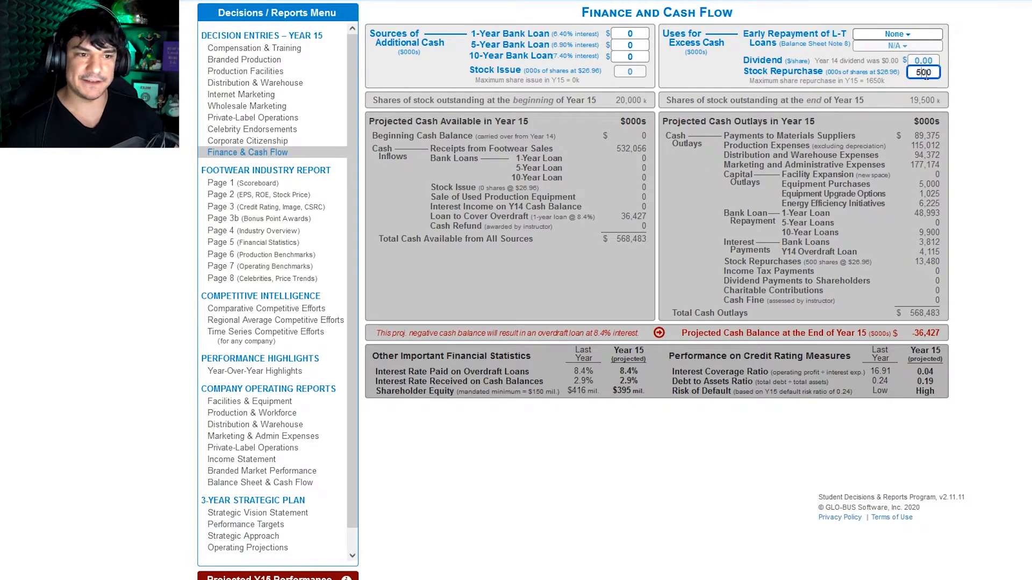
double_click(925, 75)
text(0)
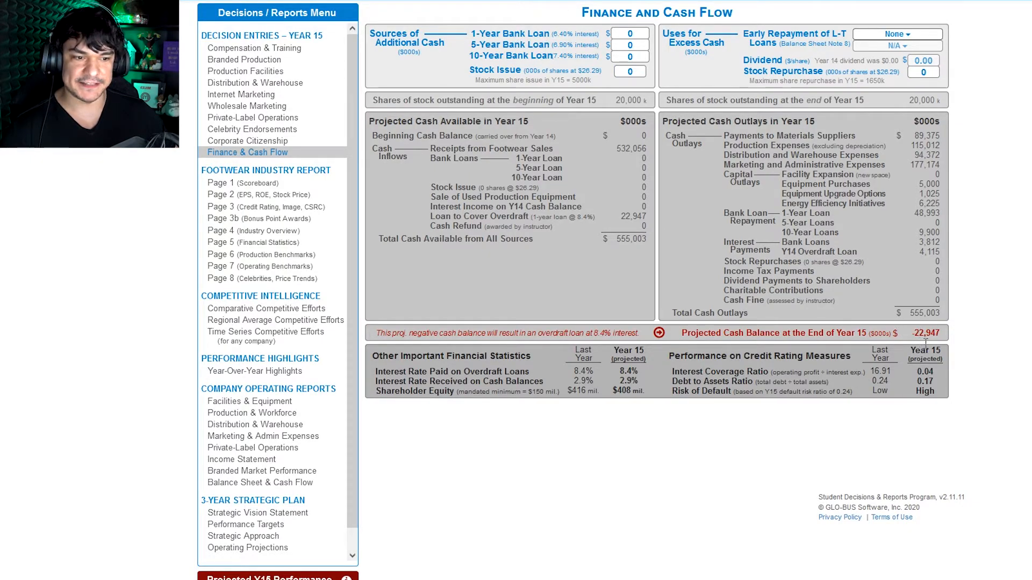
Step: Try a 10-year bank loan of 50000 (in $000s) as a source of additional cash for Year 15
click(630, 56)
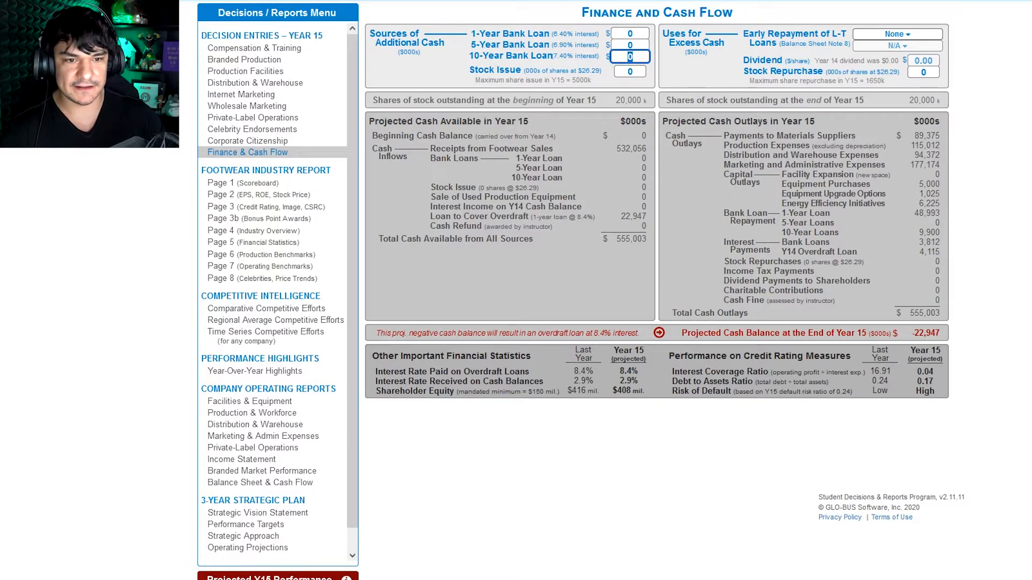
text(5000)
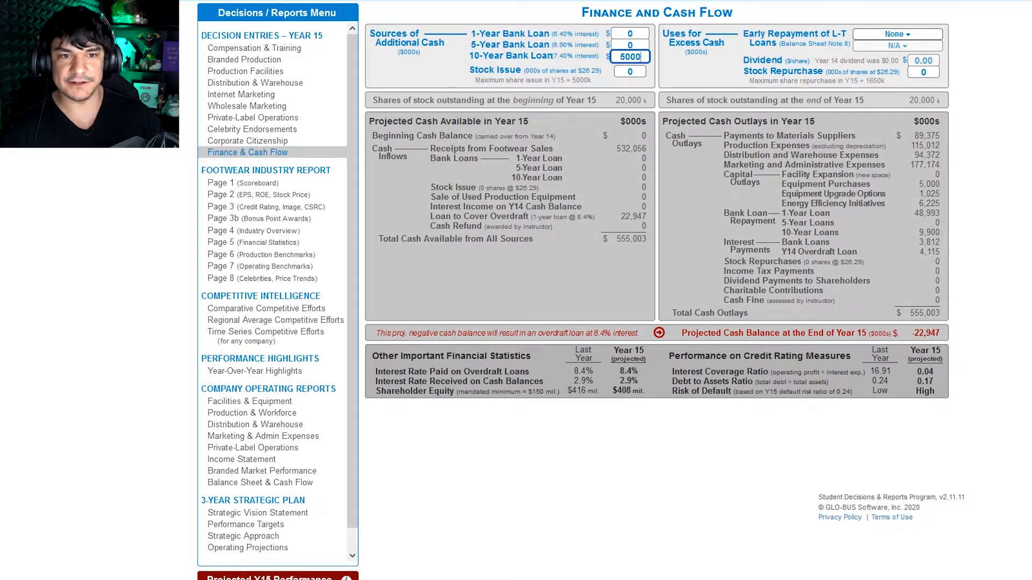
text(0)
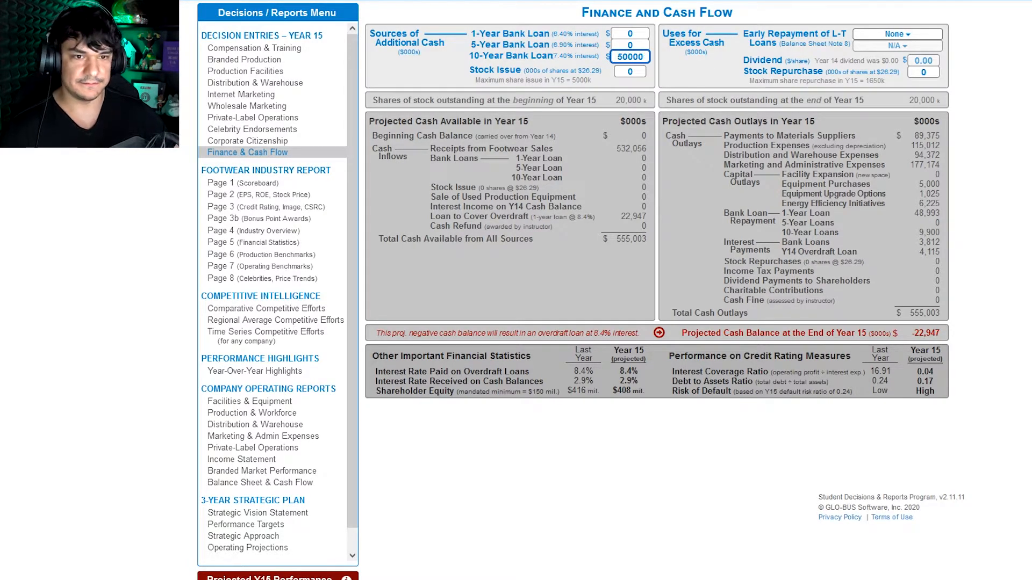
click(783, 218)
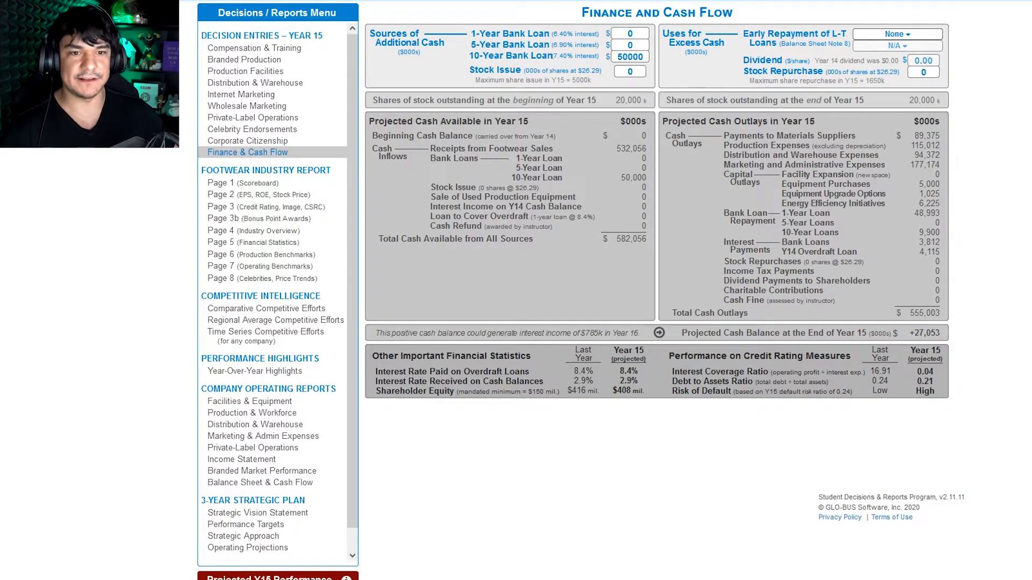
Step: Set the 10-year bank loan to 30000 (in $000s) and look over the 1-, 5- and 10-year loan options
click(632, 59)
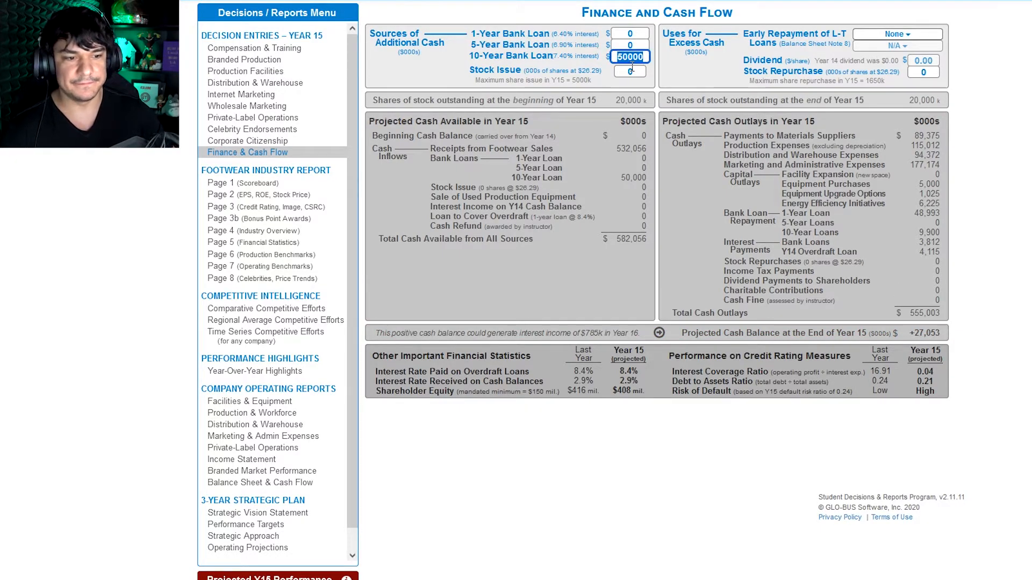
text(30000)
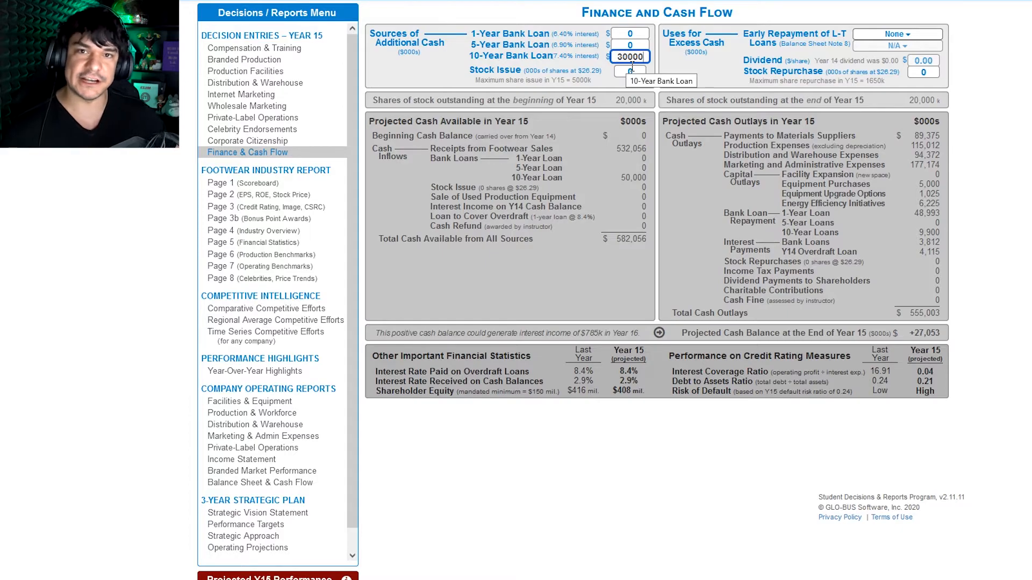
click(777, 212)
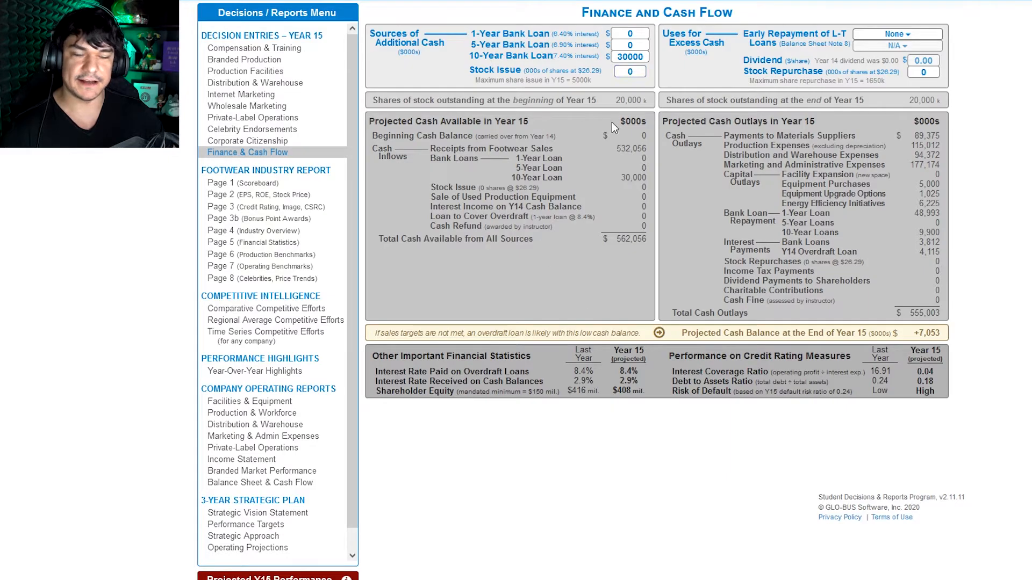
drag(509, 33, 580, 78)
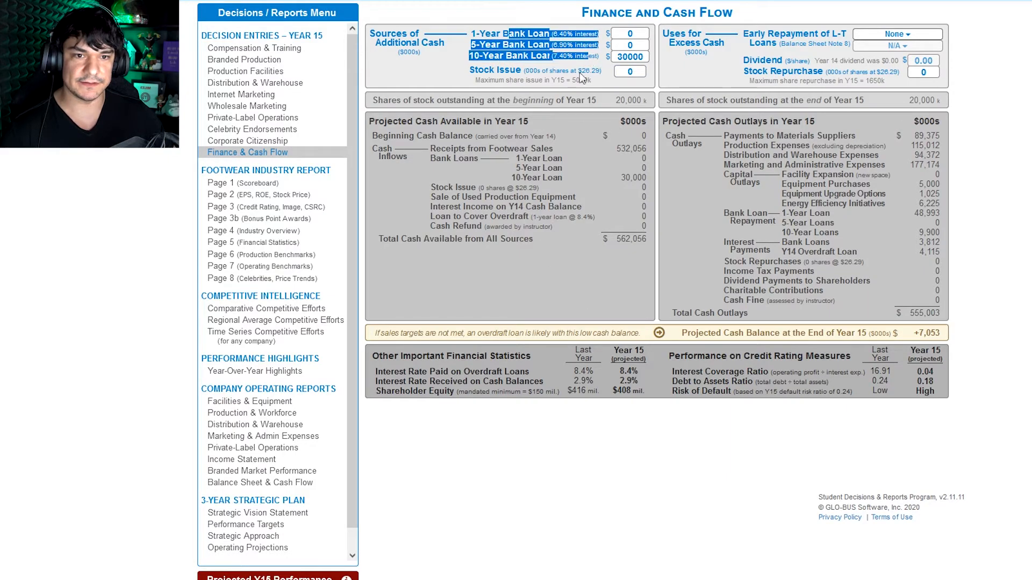
click(553, 113)
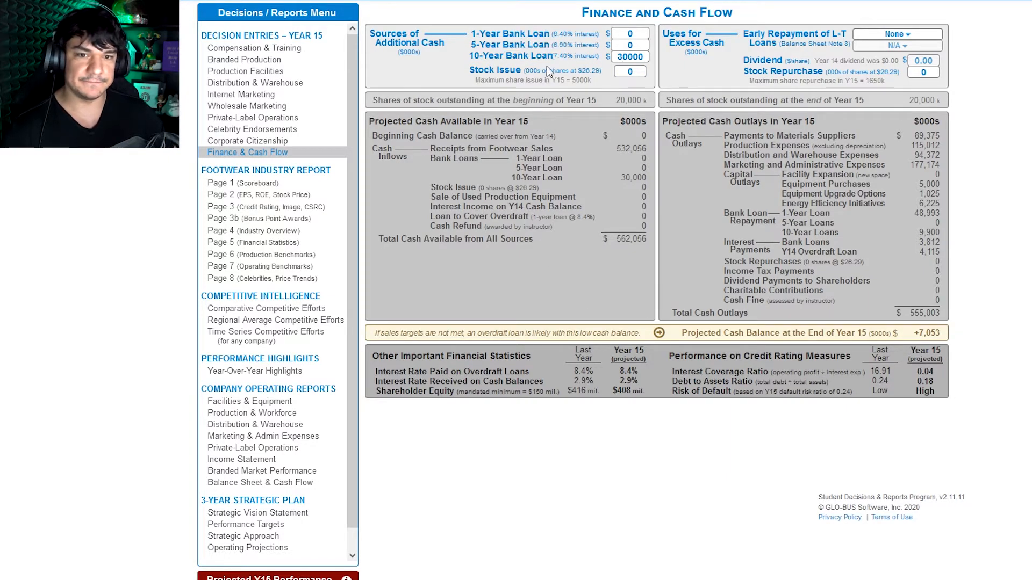